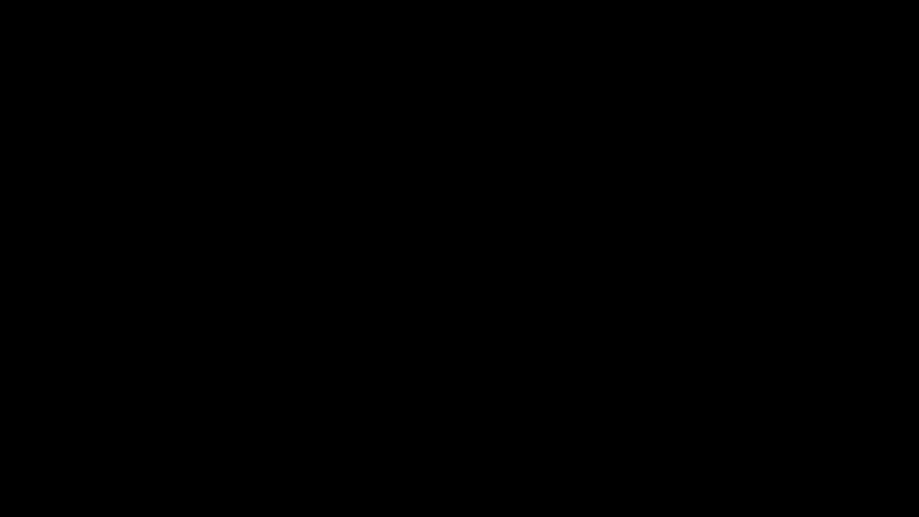
# Step: Open AEr Ripple Logo.png, the jagged AE logo with glow, gradient and shadow styles
pyautogui.hotkey('ctrl', 'o')
pyautogui.press('Escape')
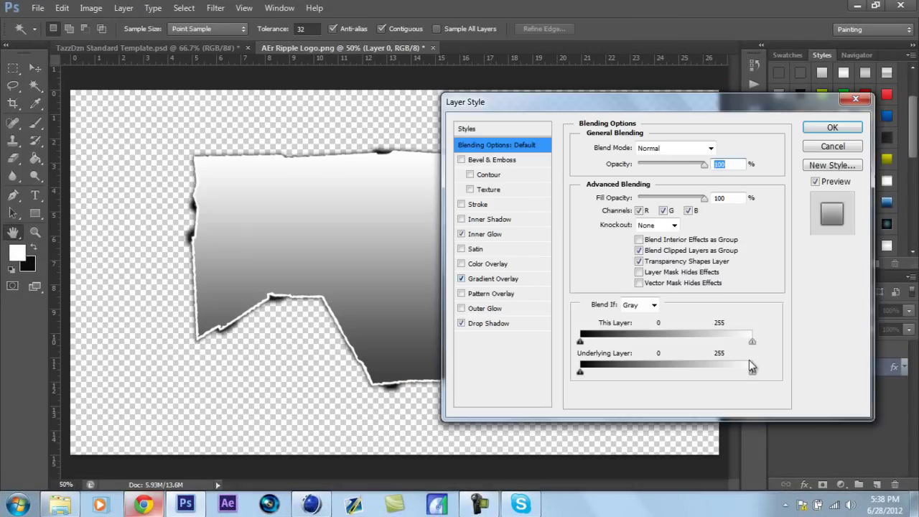
# Step: Cancel the grey gradient layer style and return to the AEr Ripple Logo.png document
pyautogui.press('Escape')
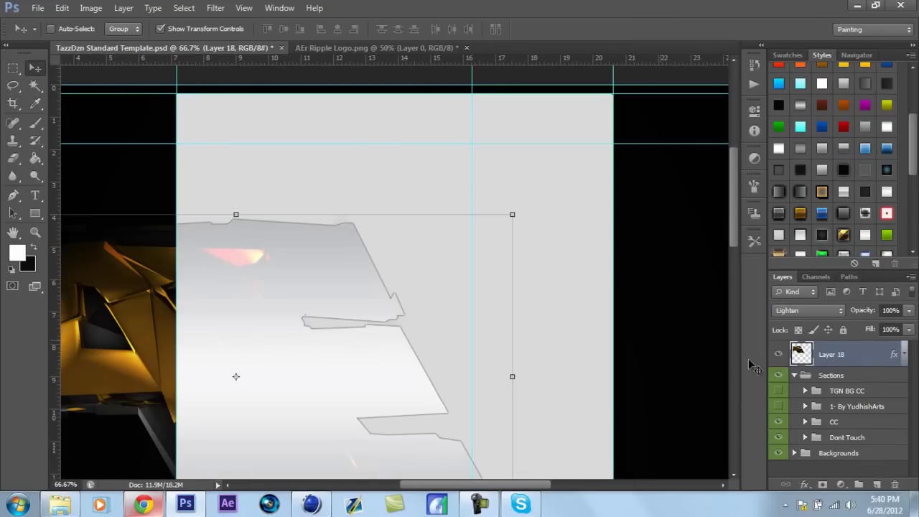
pyautogui.hotkey('ctrl', 'Tab')
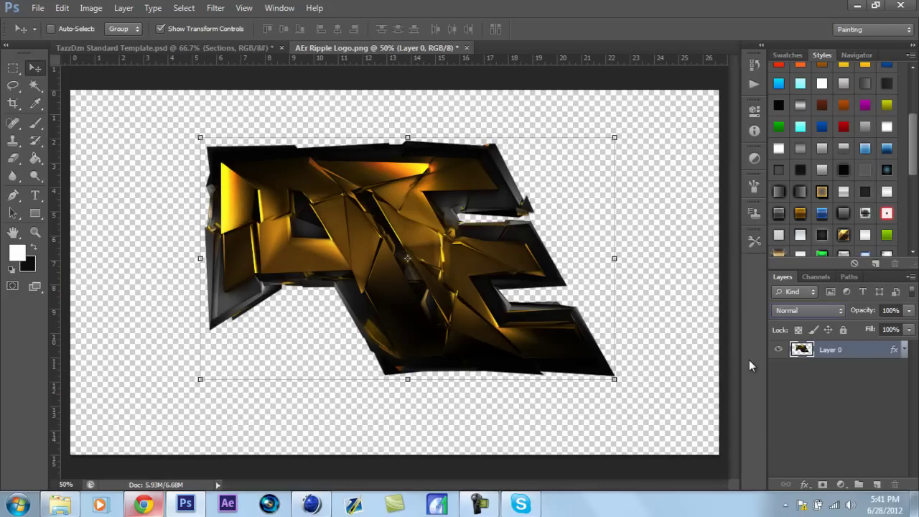
# Step: Open Silver.jpg and the scratched metal texture, scale the silver over the logo and clip it
pyautogui.hotkey('ctrl', 'o')
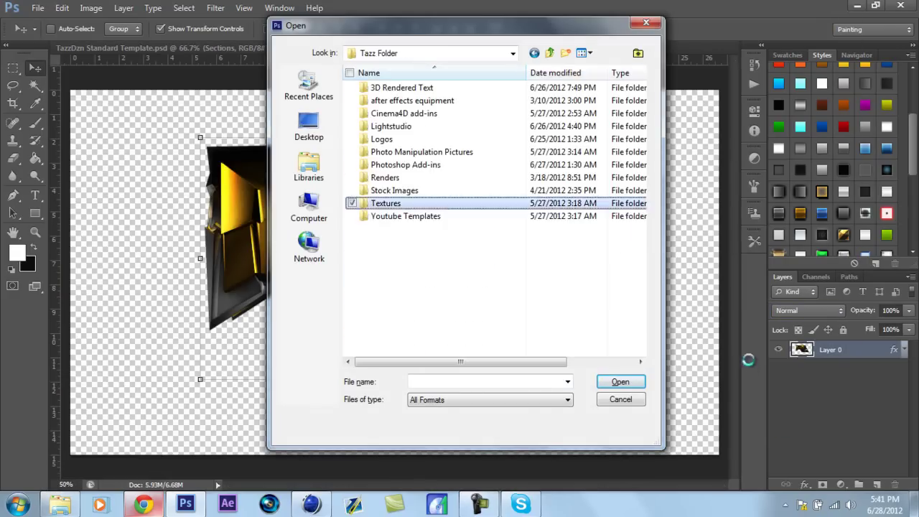
pyautogui.hotkey('shift', 'Right')
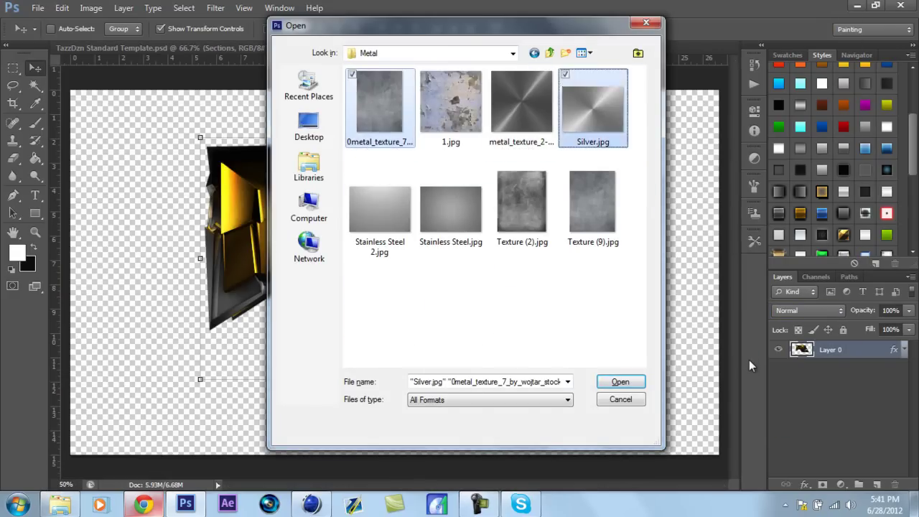
pyautogui.press('Return')
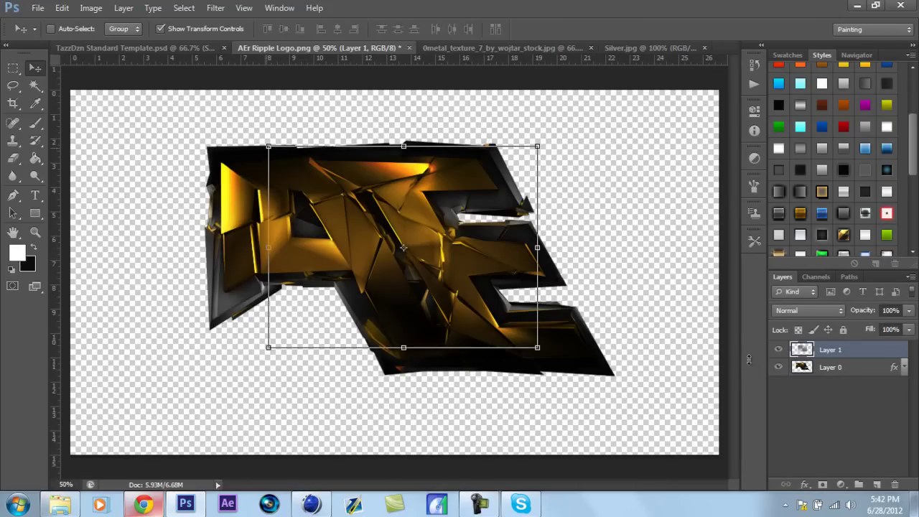
pyautogui.moveTo(268, 145)
pyautogui.mouseDown()
pyautogui.moveTo(205, 117)
pyautogui.moveTo(206, 140)
pyautogui.mouseUp()
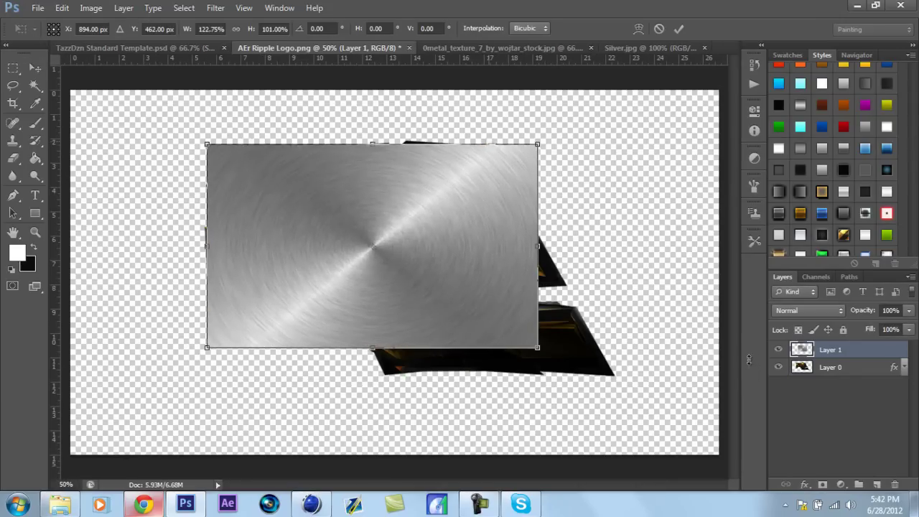
pyautogui.moveTo(537, 348); pyautogui.dragTo(615, 380)
pyautogui.rightClick(748, 366)
pyautogui.click(749, 186)
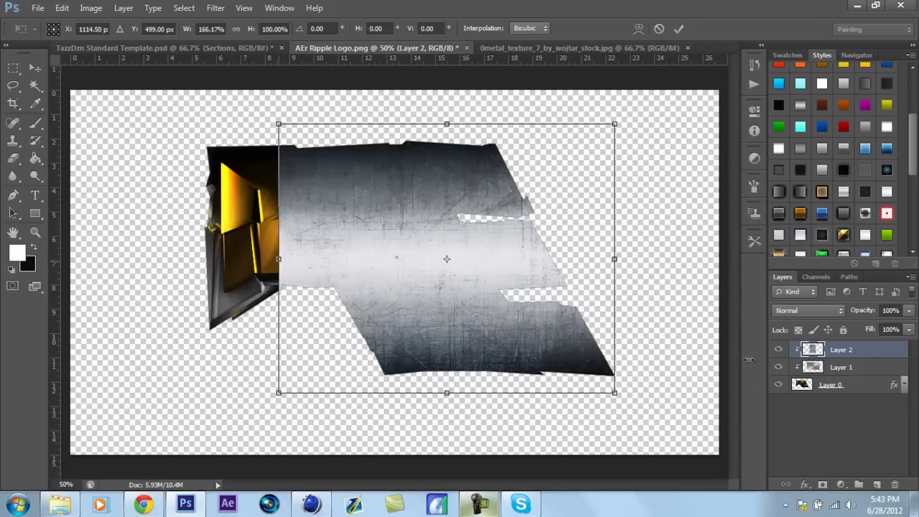
# Step: Stretch the scratched metal texture over the logo and blend it in Overlay at 60%
pyautogui.moveTo(279, 259); pyautogui.dragTo(200, 258)
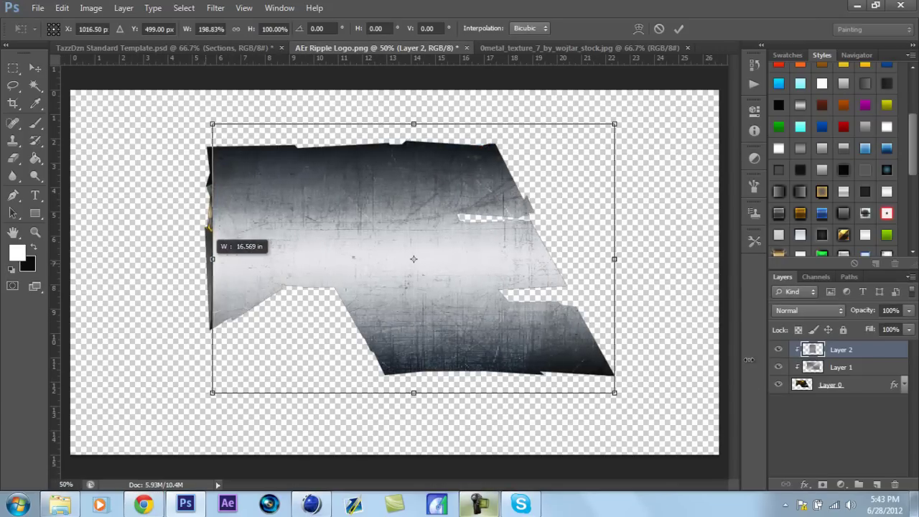
pyautogui.press('Return')
pyautogui.click(809, 310)
pyautogui.click(811, 170)
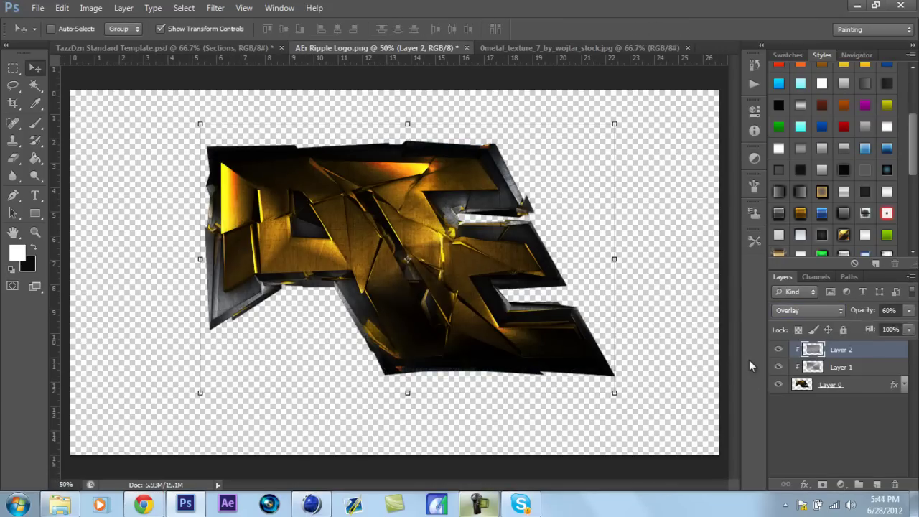
pyautogui.click(750, 366)
# Step: Group the logo layers as 'AE Logo' and drag the group into the template
pyautogui.hotkey('ctrl', 'g')
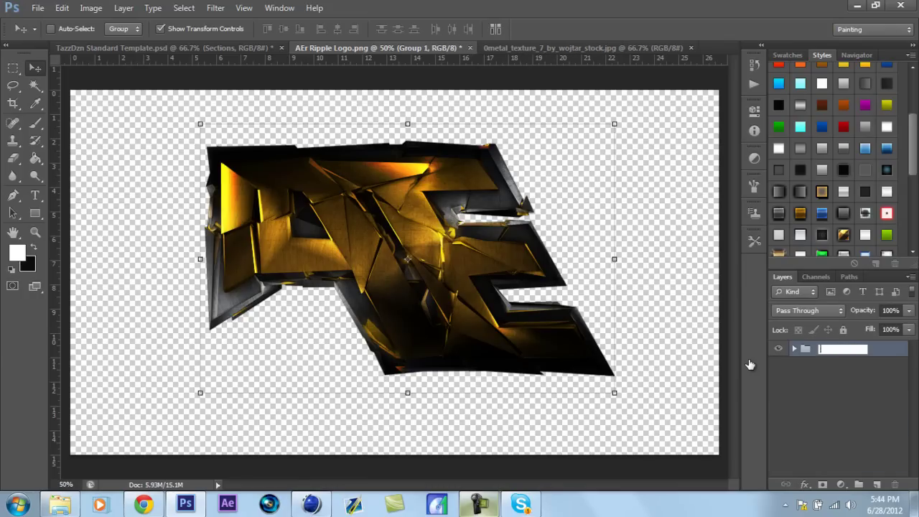
pyautogui.write('AE Logo')
pyautogui.click(753, 367)
pyautogui.moveTo(402, 237); pyautogui.dragTo(749, 364)
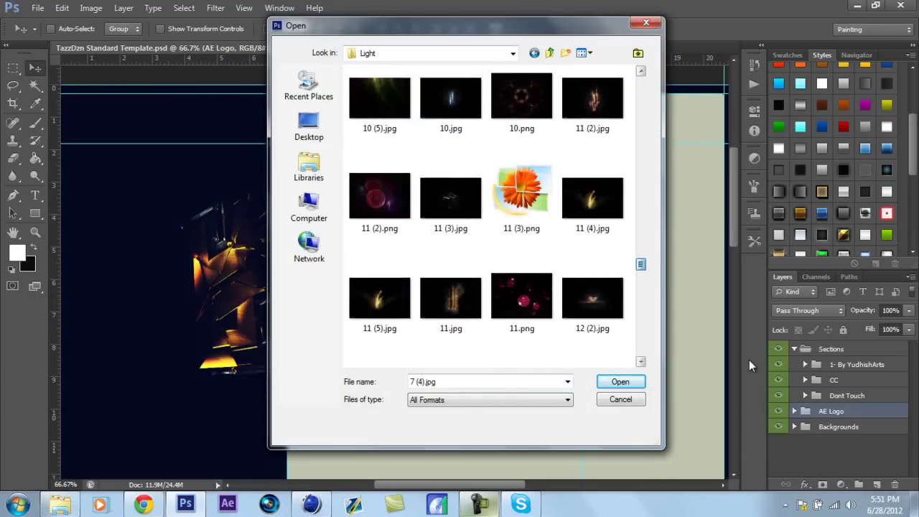
# Step: Open the light image 7 (4).jpg from the Light folder
pyautogui.press('Return')
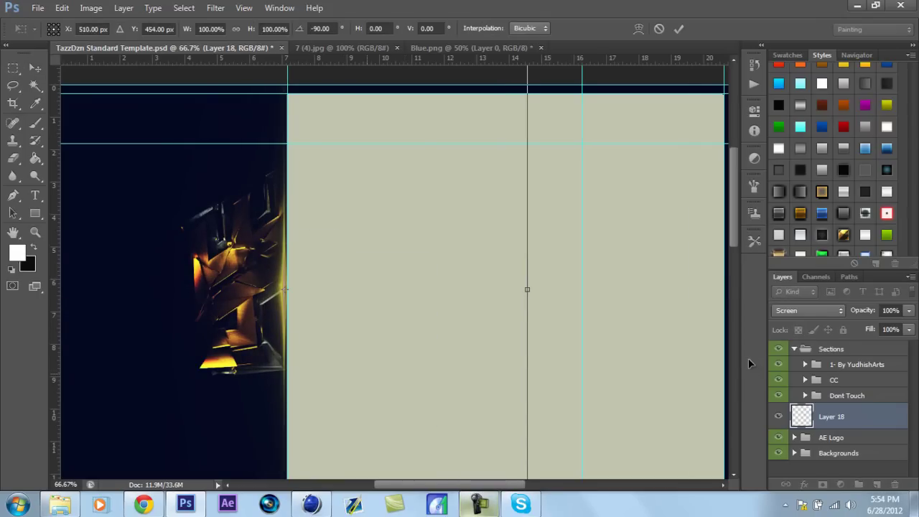
# Step: Commit the light layer's -90° rotation and boost its saturation with Hue/Saturation
pyautogui.press('Return')
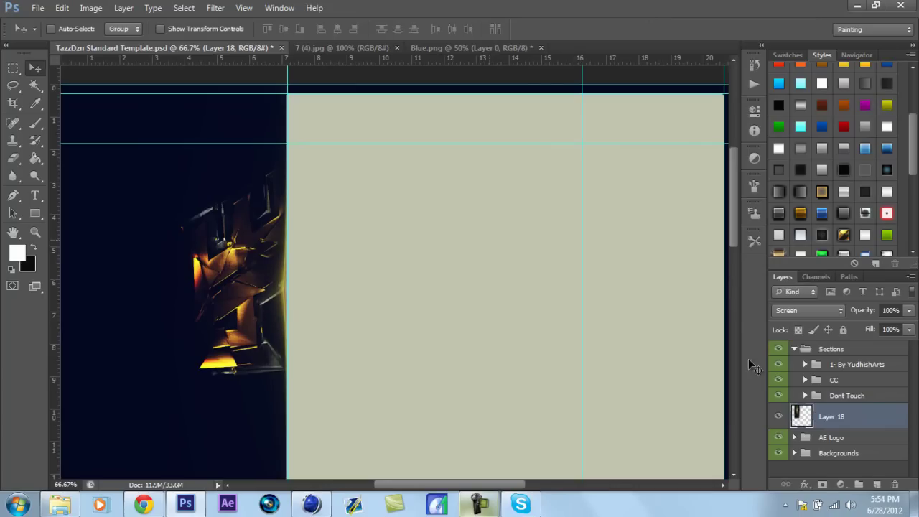
pyautogui.hotkey('ctrl', 'u')
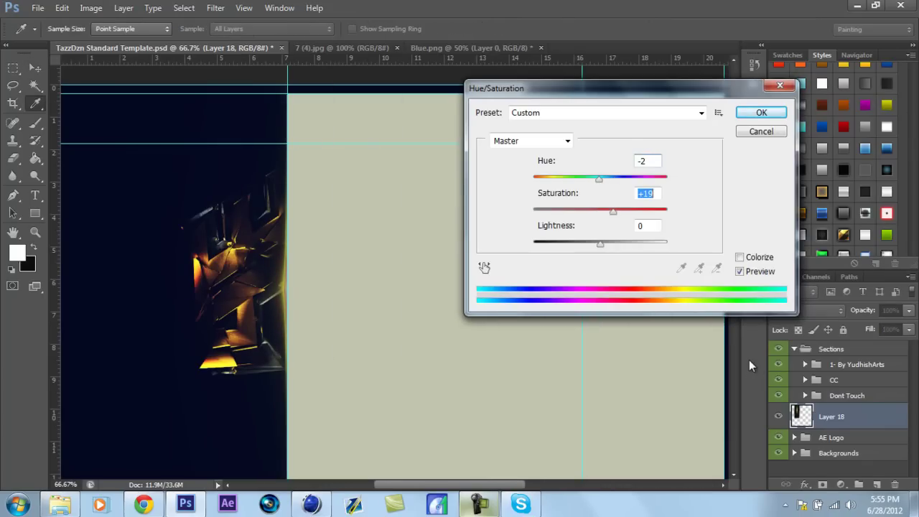
pyautogui.press('Return')
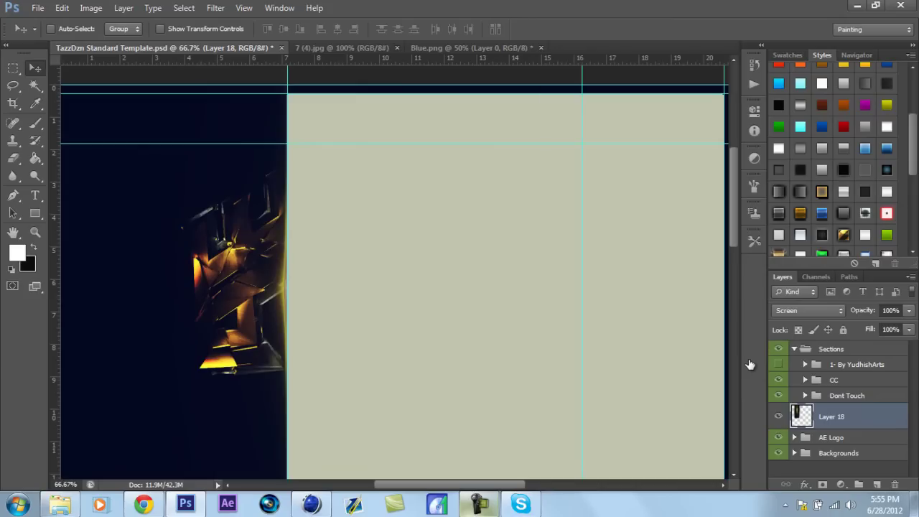
# Step: Duplicate the light streak, nudge, erase and slightly tilt it, then merge into Layer 18
pyautogui.hotkey('ctrl', 'j')
pyautogui.hotkey('shift', 'Right')
pyautogui.hotkey('shift', 'Right')
pyautogui.hotkey('shift', 'Right')
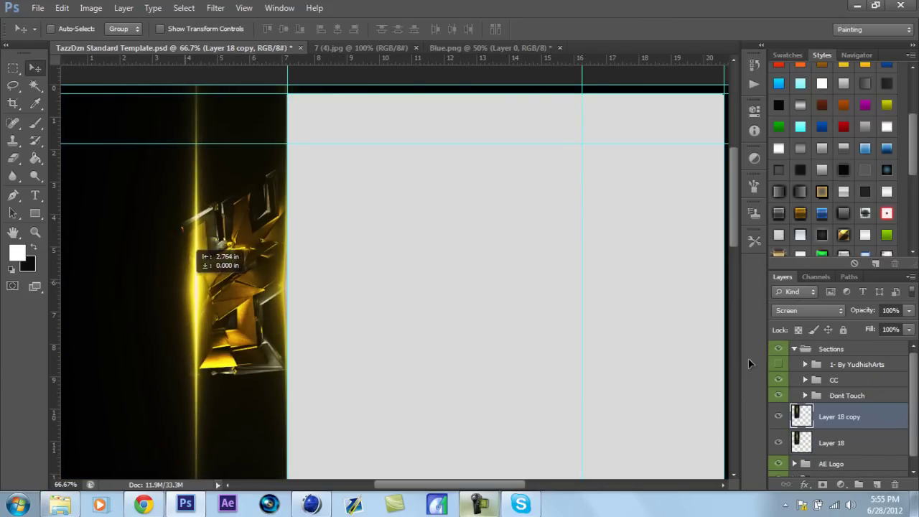
pyautogui.hotkey('shift', 'Left')
pyautogui.hotkey('shift', 'Left')
pyautogui.press('e')
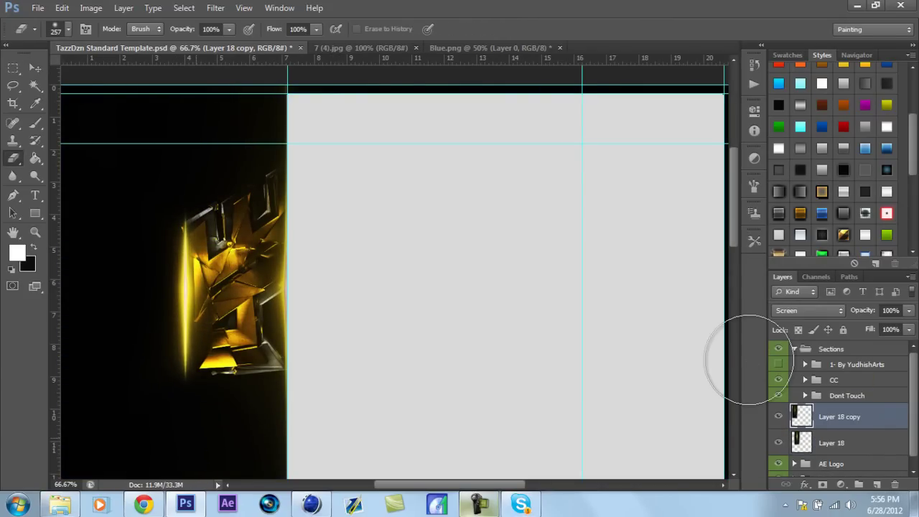
pyautogui.moveTo(749, 359); pyautogui.dragTo(748, 360)
pyautogui.press('Return')
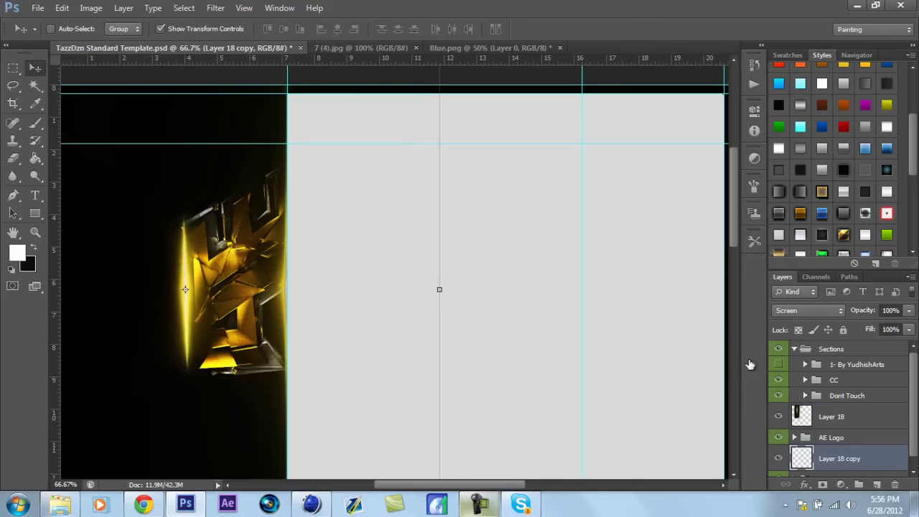
pyautogui.hotkey('ctrl', 'e')
# Step: Unlock the 7 (4).jpg background and drag the image into the template
pyautogui.hotkey('ctrl', 'Tab')
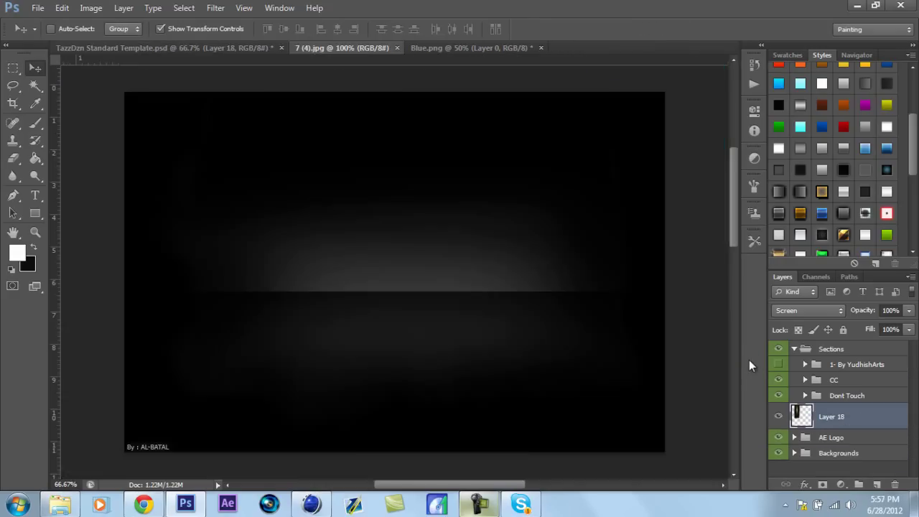
pyautogui.press('Return')
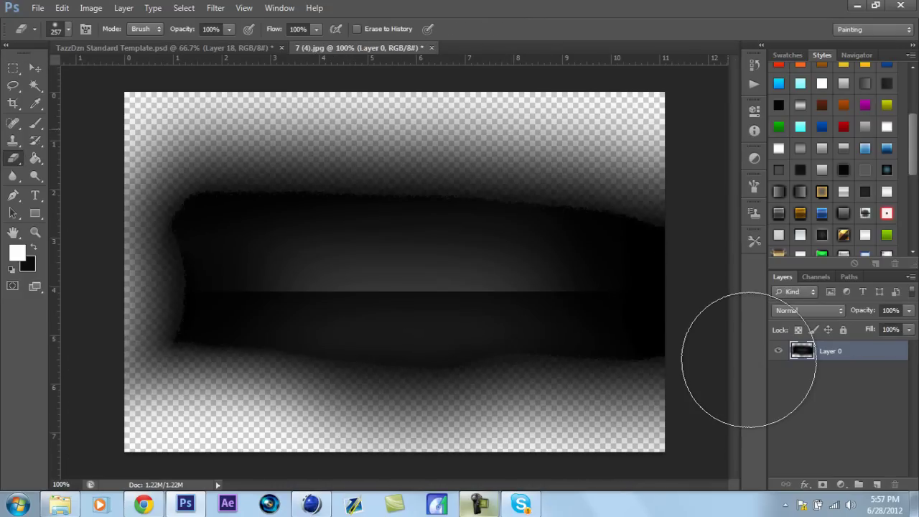
pyautogui.press('v')
pyautogui.moveTo(744, 344); pyautogui.dragTo(165, 47)
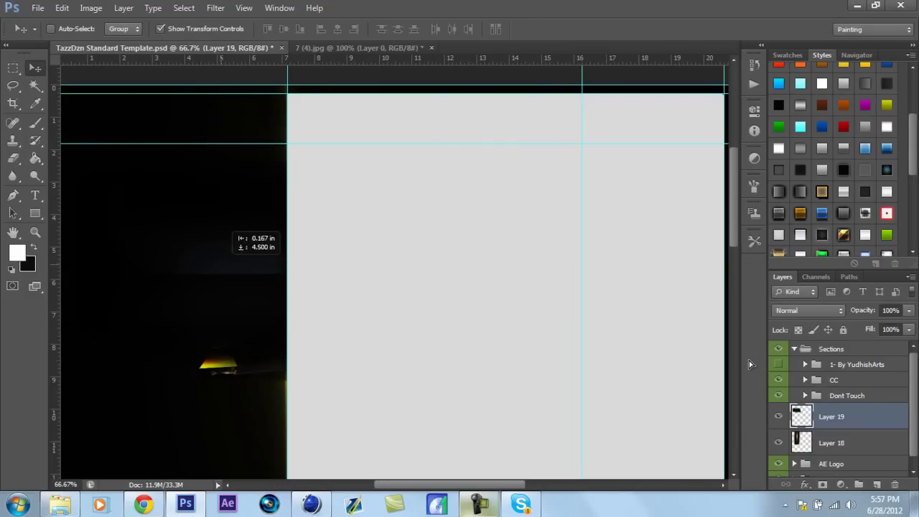
# Step: Rotate the new layer 90° CCW onto the logo, set Screen, and move it into AE Logo
pyautogui.hotkey('ctrl', 't')
pyautogui.rightClick(375, 289)
pyautogui.click(416, 222)
pyautogui.moveTo(257, 261); pyautogui.dragTo(233, 272)
pyautogui.hotkey('alt', 'shift', 's')
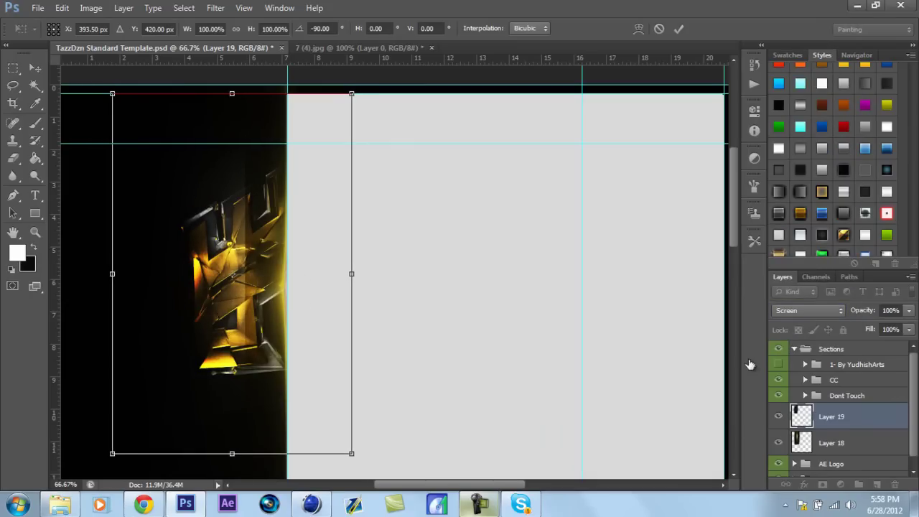
pyautogui.press('Return')
pyautogui.hotkey('ctrl', '[')
pyautogui.hotkey('ctrl', '[')
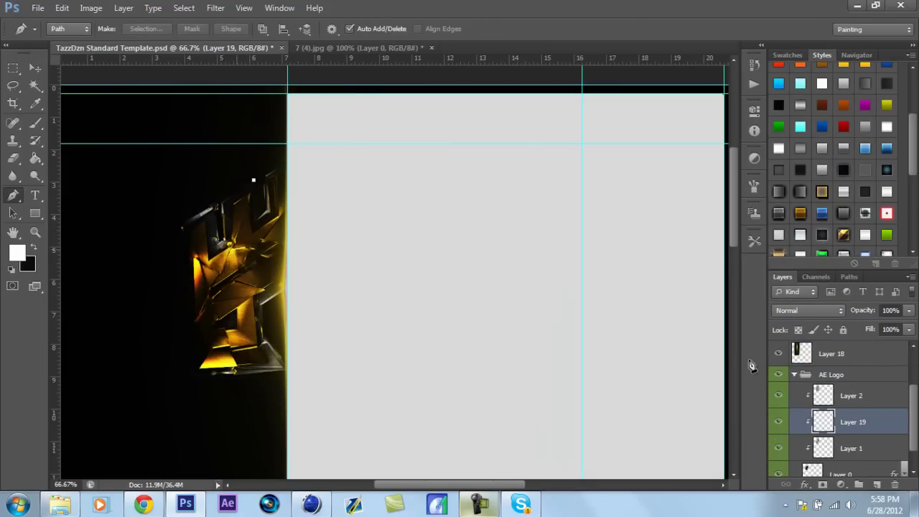
# Step: Fill the drawn path with white in Overlay mode, then open the Light-Texture images
pyautogui.hotkey('shift', 'F5')
pyautogui.press('Return')
pyautogui.hotkey('alt', 'shift', 'o')
pyautogui.press('v')
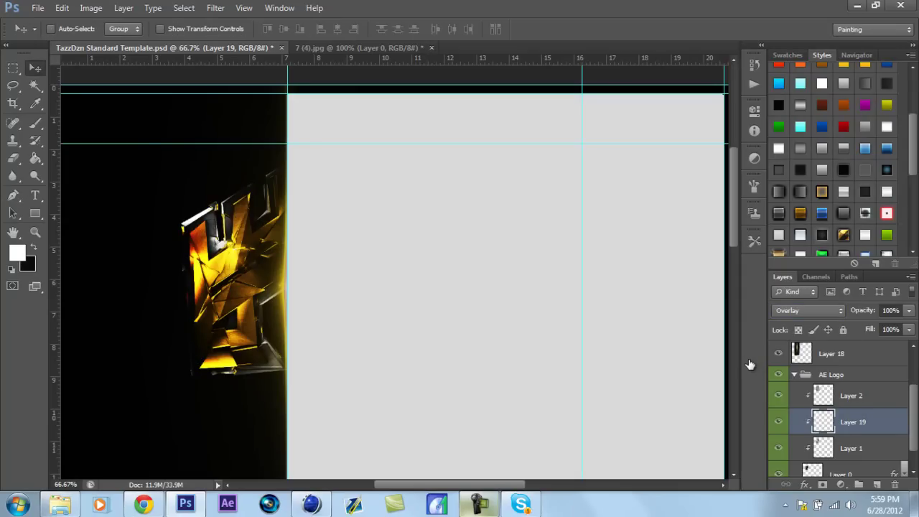
pyautogui.hotkey('ctrl', 'o')
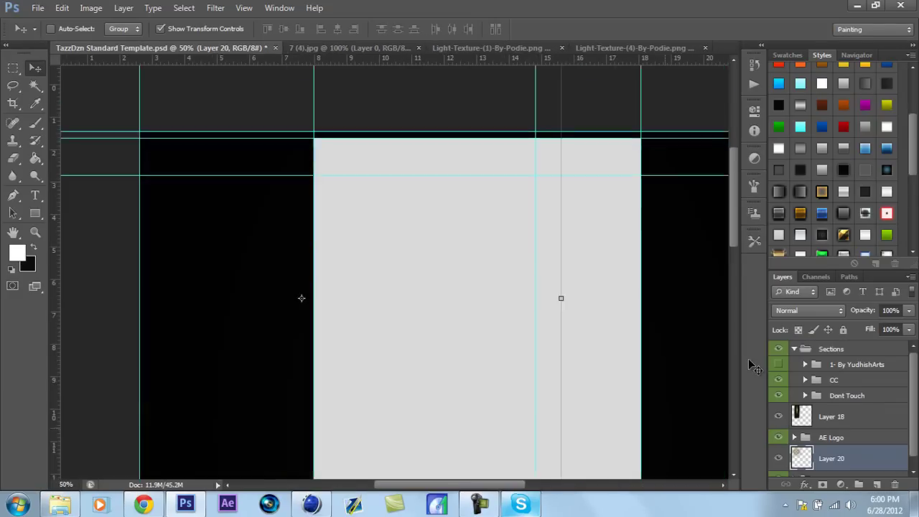
# Step: Scale the light-particle texture to 65% and set its blend mode to Screen
pyautogui.hotkey('ctrl', '+')
pyautogui.hotkey('ctrl', '+')
pyautogui.hotkey('ctrl', '+')
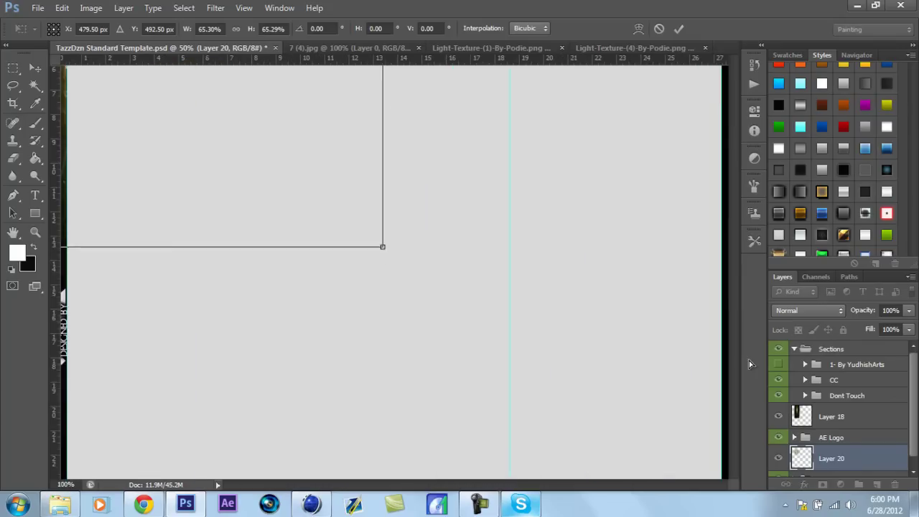
pyautogui.hotkey('ctrl', '-')
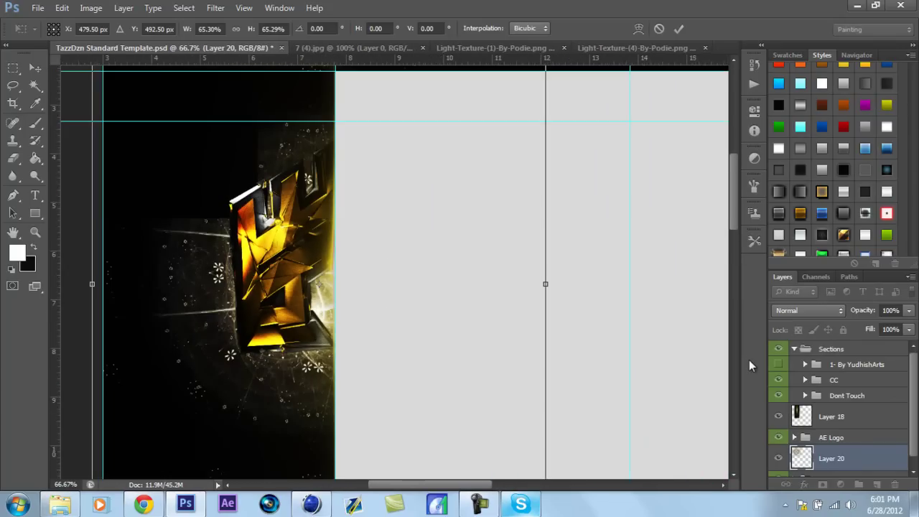
pyautogui.press('Return')
pyautogui.hotkey('alt', 'shift', 'i')
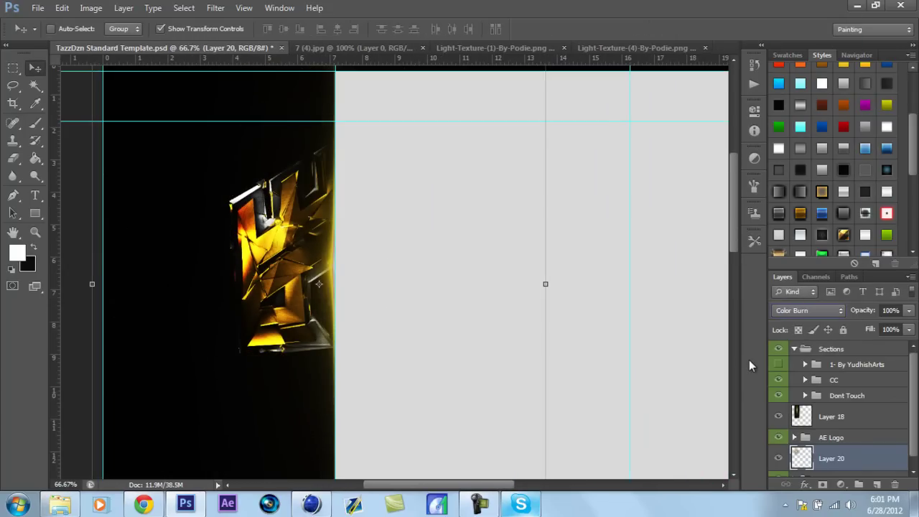
pyautogui.hotkey('shift', '+')
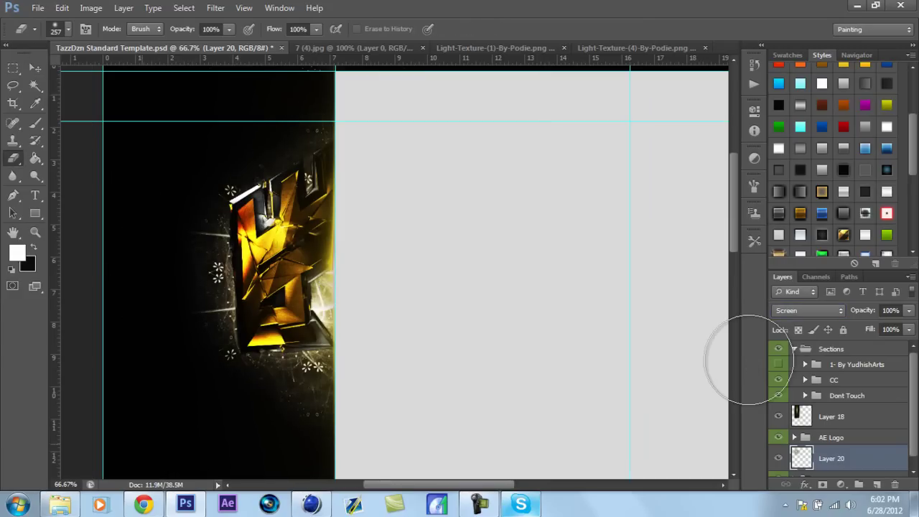
# Step: Close Light-Texture-(4), shift the other texture's hue to 180, add it to the template and erase edges
pyautogui.hotkey('ctrl', 'shift', 'Tab')
pyautogui.hotkey('ctrl', 'w')
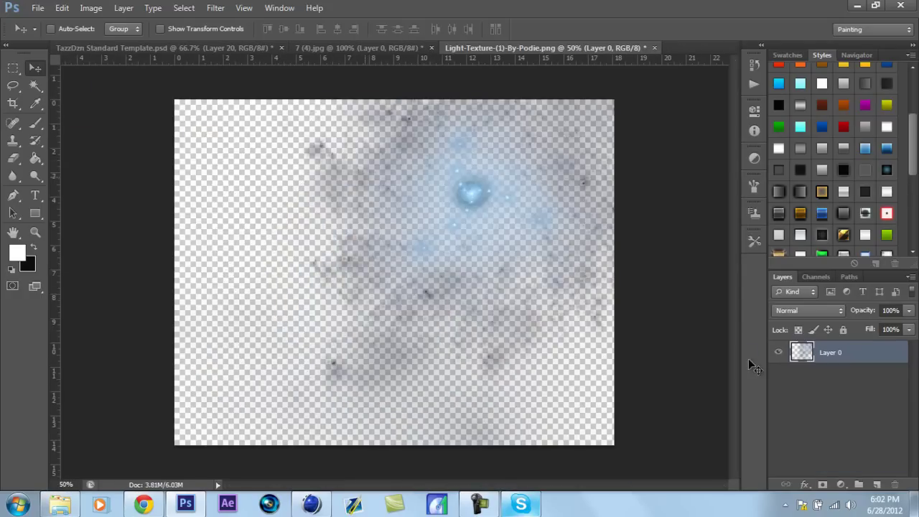
pyautogui.hotkey('ctrl', 'u')
pyautogui.write('180')
pyautogui.press('Return')
pyautogui.press('v')
pyautogui.hotkey('ctrl', 'Tab')
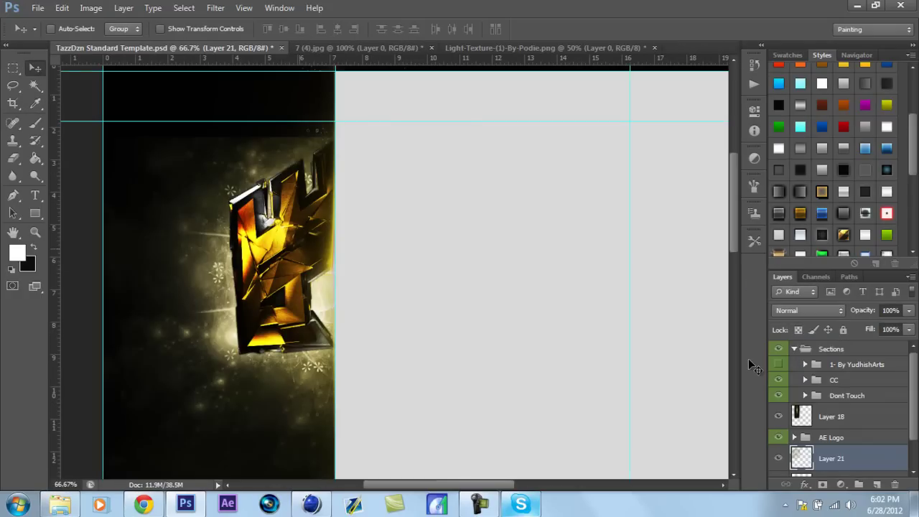
pyautogui.hotkey('shift', 'Down')
pyautogui.hotkey('shift', 'Down')
pyautogui.hotkey('shift', 'Down')
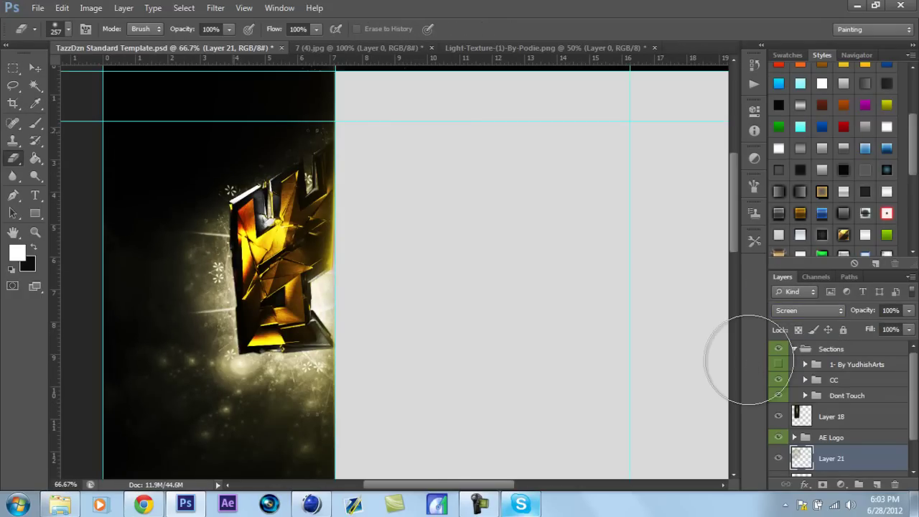
pyautogui.moveTo(126, 280); pyautogui.dragTo(179, 373)
# Step: Close the light texture document and browse to the Light folder for more images
pyautogui.hotkey('ctrl', 'Tab')
pyautogui.hotkey('ctrl', 'w')
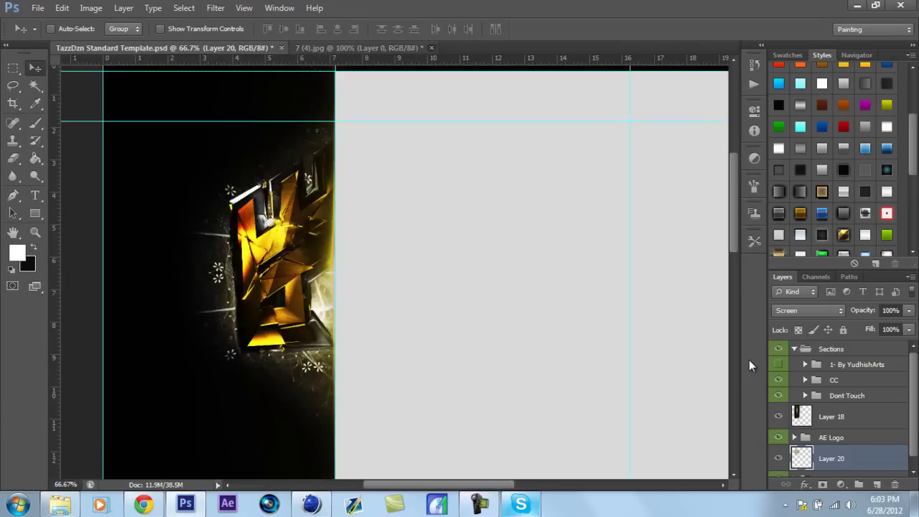
pyautogui.hotkey('ctrl', 'o')
pyautogui.press('BackSpace')
pyautogui.press('Return')
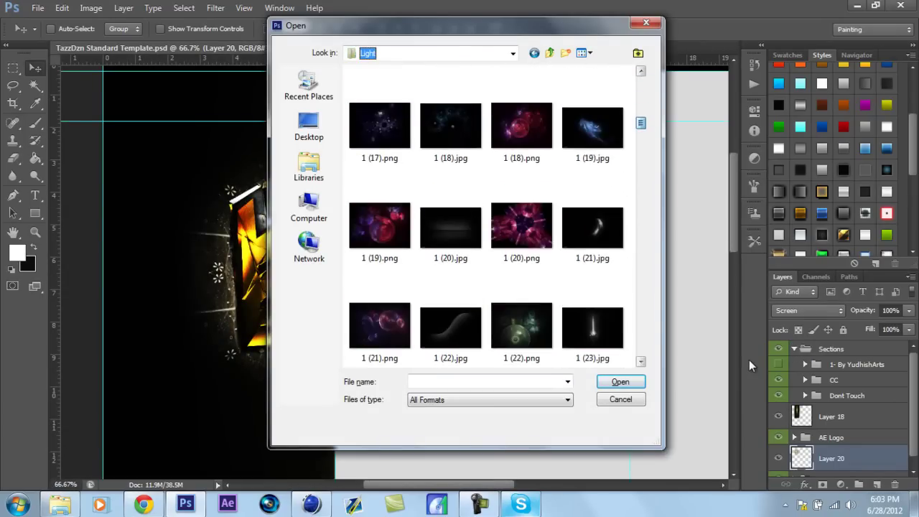
# Step: Select and open both 2 (4).jpg and the code-matrix image from the Light folder
pyautogui.press('Down')
pyautogui.press('Down')
pyautogui.press('Down')
pyautogui.scroll(-5, 749, 366)
pyautogui.hotkey('ctrl', 'space')
pyautogui.scroll(-5, 749, 366)
pyautogui.scroll(-5, 749, 367)
pyautogui.scroll(-3, 748, 367)
pyautogui.scroll(-3, 748, 366)
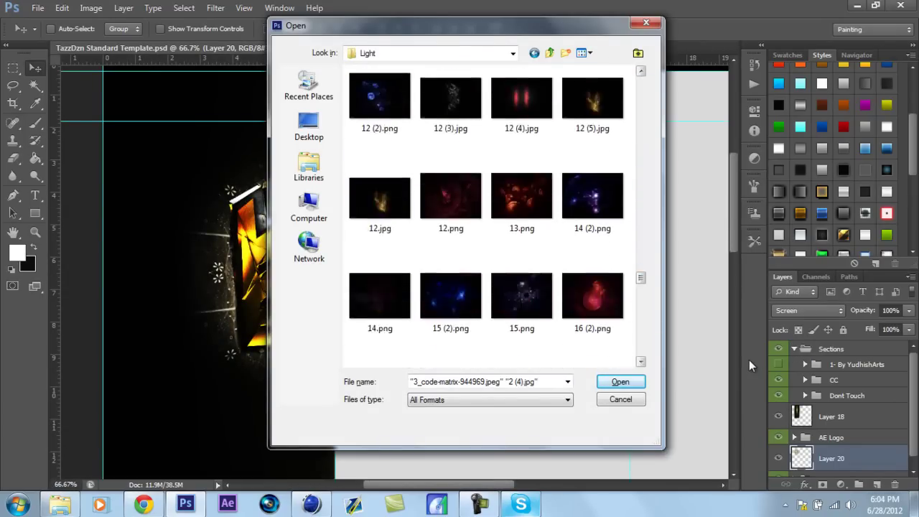
pyautogui.press('Return')
# Step: Tint the code-matrix image gold with Hue/Saturation and copy the whole image
pyautogui.hotkey('alt', 'i')
pyautogui.press('j')
pyautogui.press('Return')
pyautogui.press('Up')
pyautogui.press('Up')
pyautogui.press('Up')
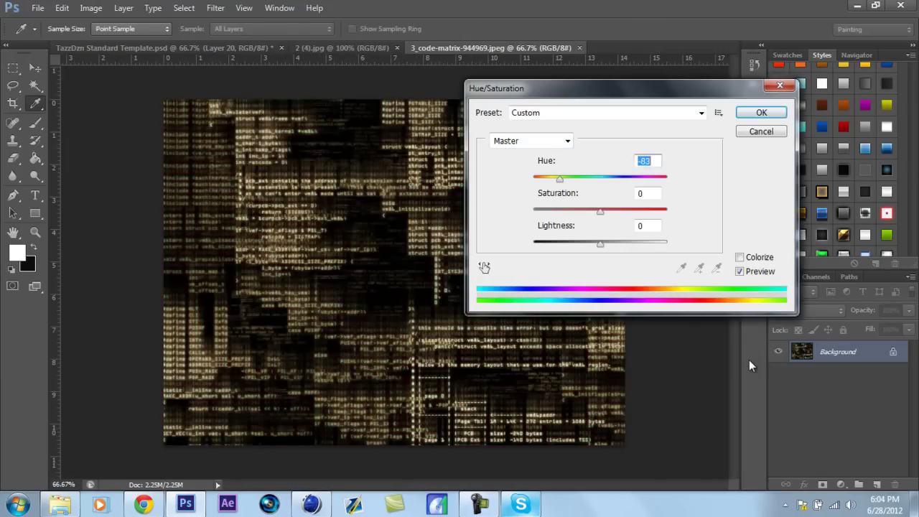
pyautogui.press('Return')
pyautogui.hotkey('ctrl', 'a')
pyautogui.hotkey('ctrl', 'c')
# Step: Paste the matrix into the template in Screen mode, erase parts, and set opacity to 50%
pyautogui.hotkey('ctrl', 'Tab')
pyautogui.hotkey('ctrl', 'v')
pyautogui.press('e')
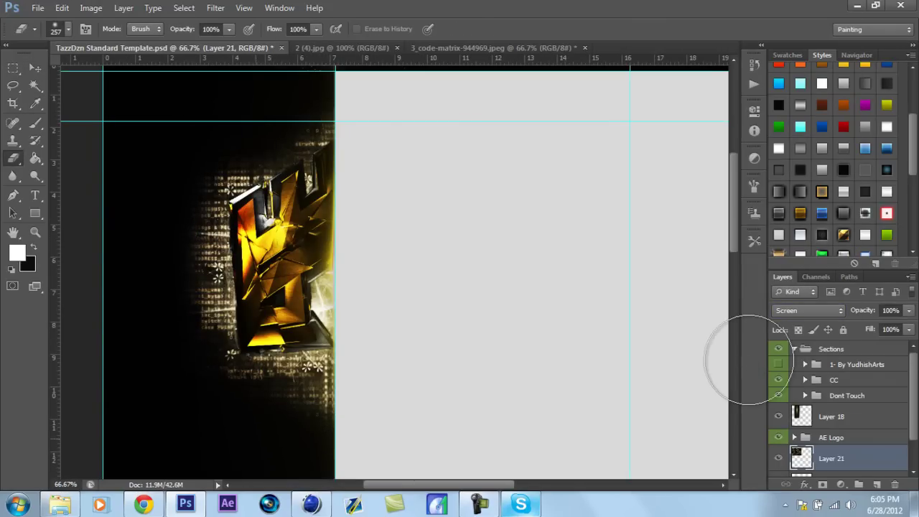
pyautogui.hotkey('ctrl', ']')
pyautogui.press('6')
pyautogui.press('4')
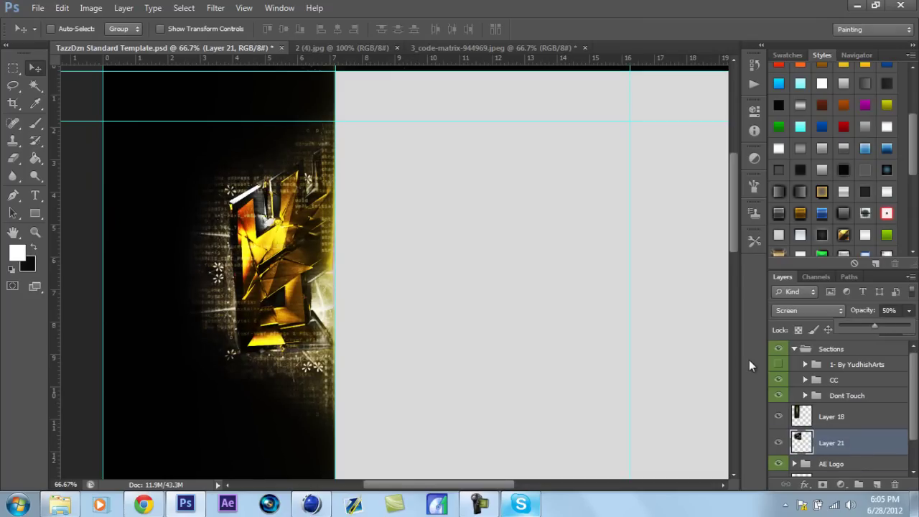
pyautogui.press('v')
pyautogui.hotkey('ctrl', 'Tab')
# Step: Tint the red smoke orange, place it over the logo, and close 2 (4).jpg without saving
pyautogui.hotkey('ctrl', 'w')
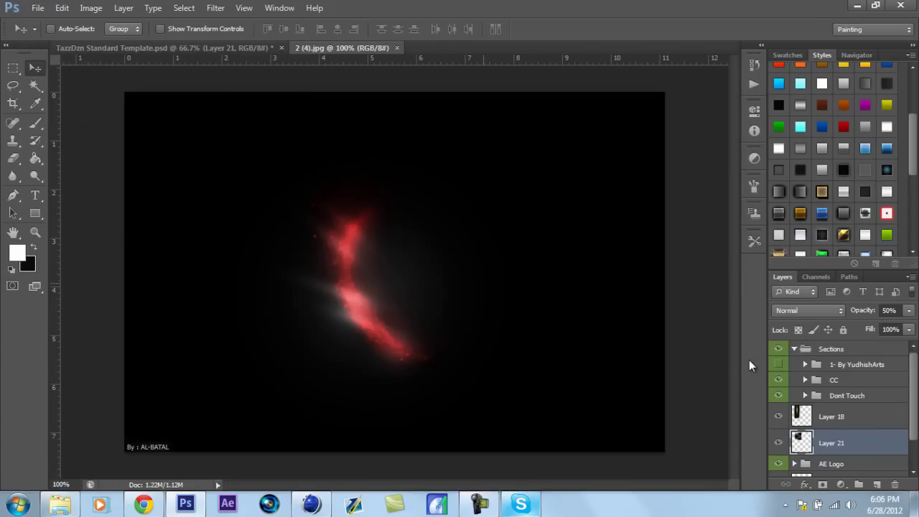
pyautogui.press('n')
pyautogui.hotkey('ctrl', 'u')
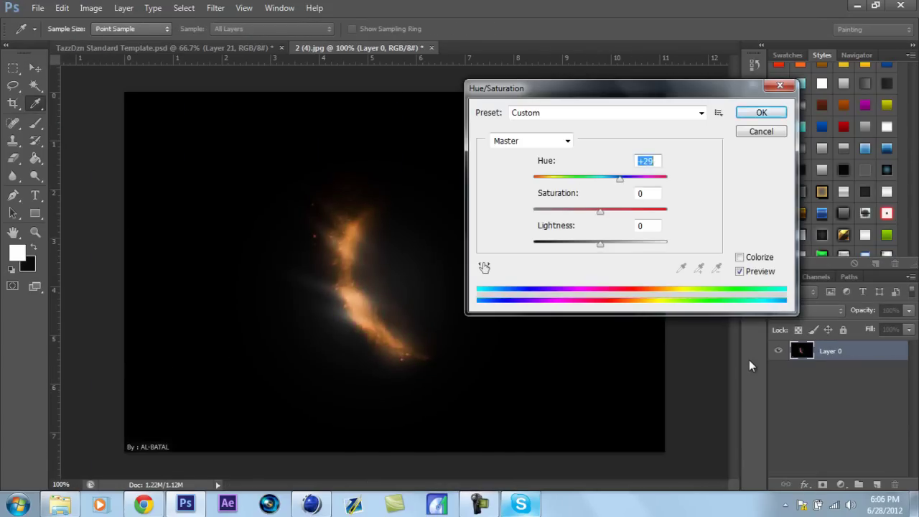
pyautogui.press('Return')
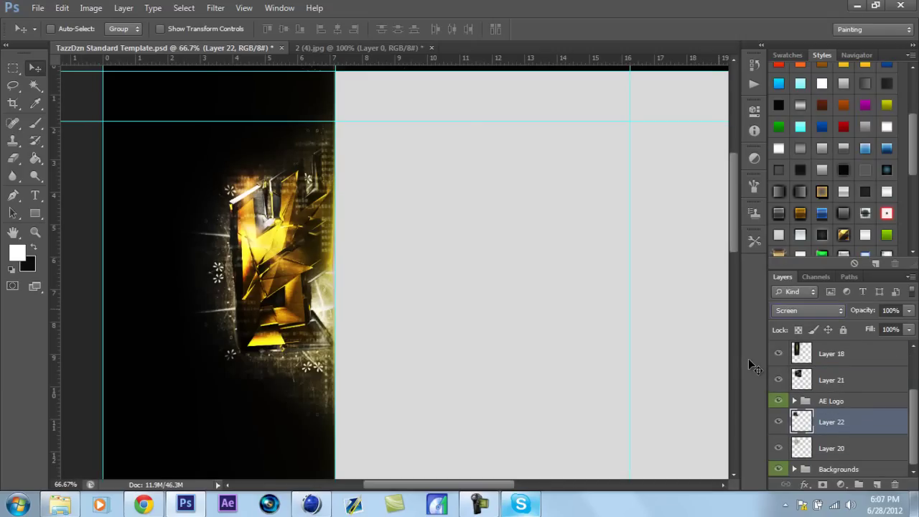
pyautogui.moveTo(282, 173); pyautogui.dragTo(287, 295)
pyautogui.hotkey('ctrl', 'Tab')
pyautogui.hotkey('ctrl', 'w')
pyautogui.press('n')
# Step: Duplicate the orange glow layer and rotate the copy by -15°
pyautogui.hotkey('ctrl', 'j')
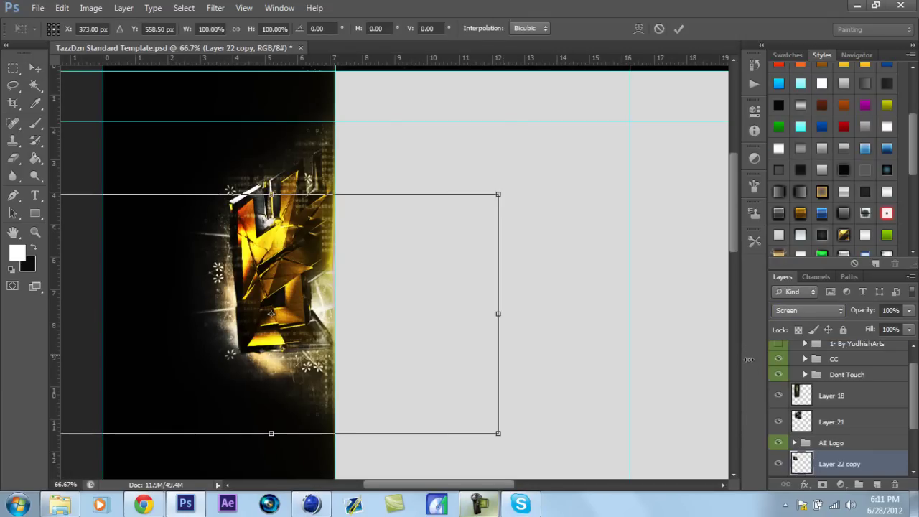
pyautogui.hotkey('ctrl', 't')
pyautogui.moveTo(503, 208); pyautogui.dragTo(546, 258)
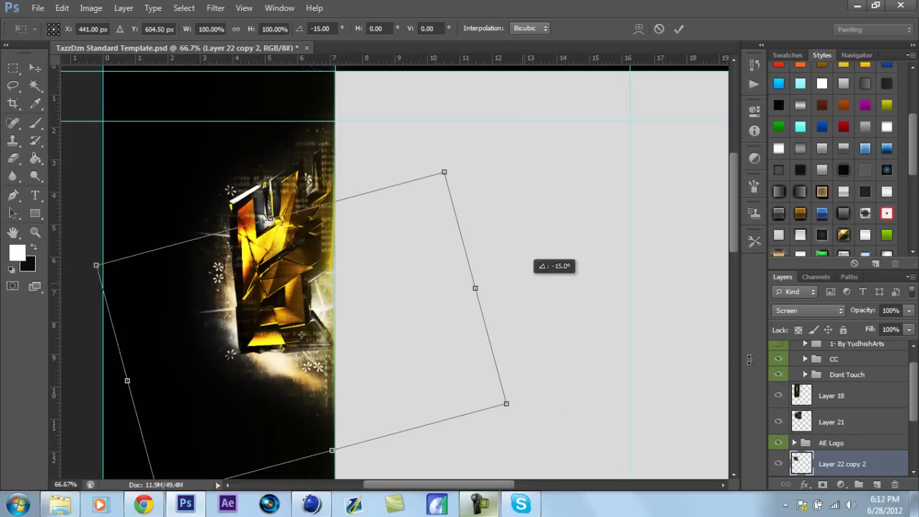
pyautogui.press('Return')
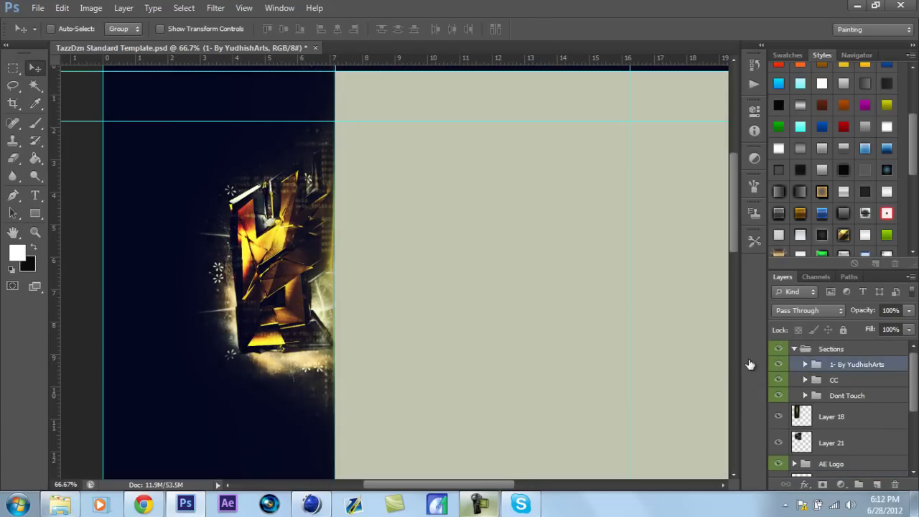
# Step: Blend the pattern fill layer in Overlay and drop the gradient map layer's opacity to 63%
pyautogui.press('Up')
pyautogui.press('Up')
pyautogui.press('Up')
pyautogui.press('Return')
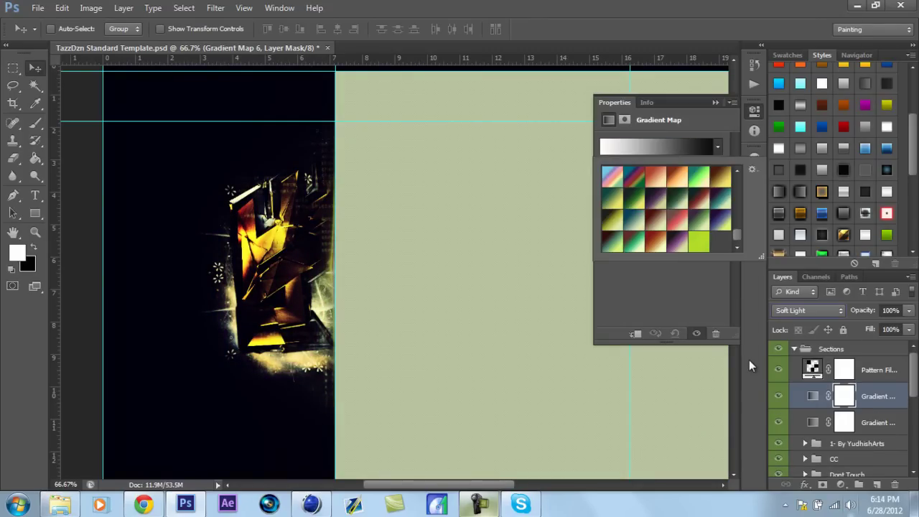
pyautogui.press('Escape')
pyautogui.press('6')
pyautogui.press('3')
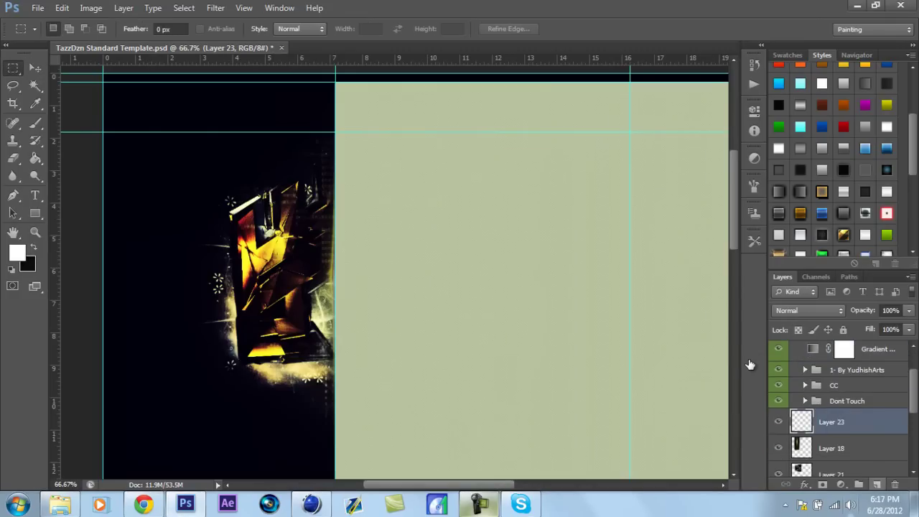
# Step: Resize the brush and paint a white stroke inside the marquee left of the logo
pyautogui.press('b')
pyautogui.hotkey('ctrl', 'z')
pyautogui.press('Return')
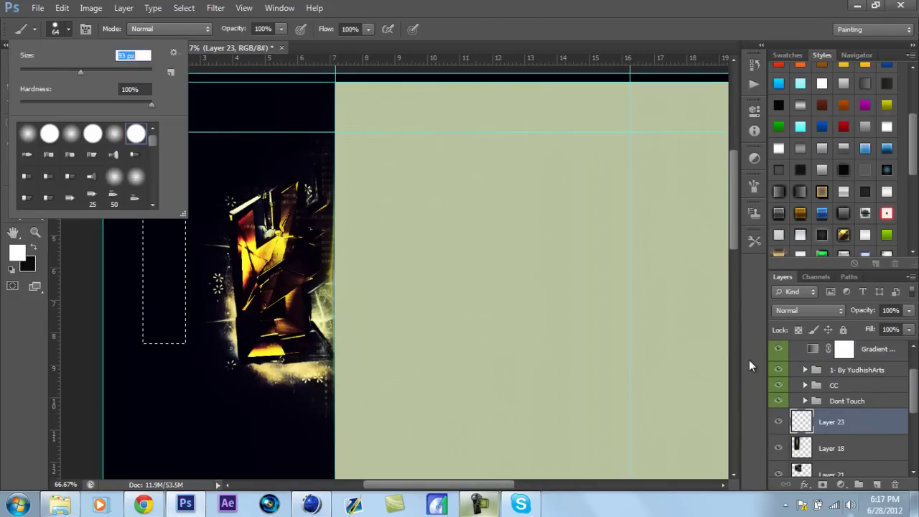
pyautogui.press('Return')
pyautogui.hotkey('ctrl', 'z')
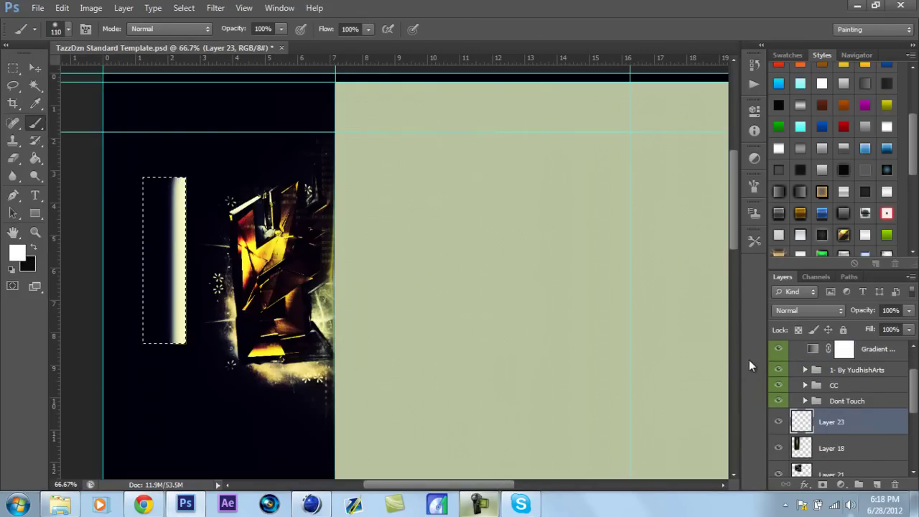
# Step: Soften the white stroke with a Motion Blur of angle 0 and distance 301
pyautogui.hotkey('alt', 't')
pyautogui.press('b')
pyautogui.press('m')
pyautogui.press('Return')
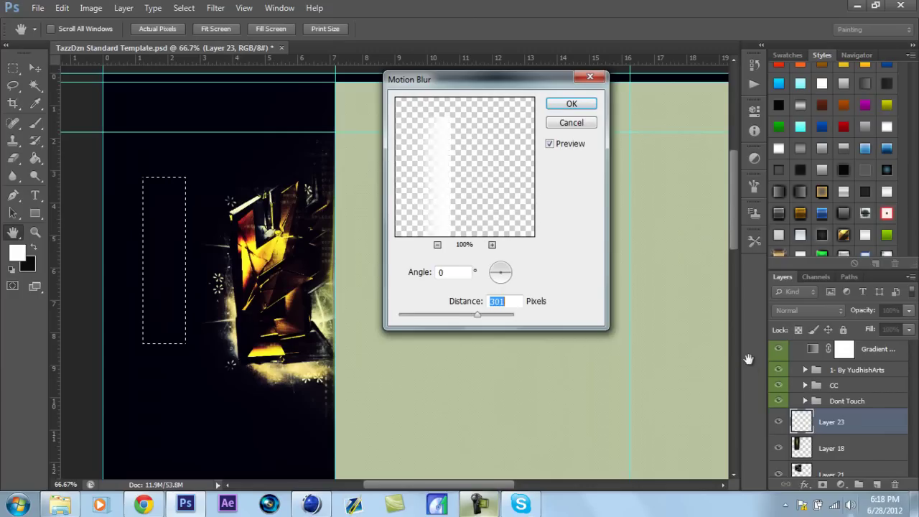
pyautogui.press('Return')
# Step: Duplicate the blurred streak layer as Layer 23 copy and nudge it slightly right
pyautogui.press('v')
pyautogui.press('w')
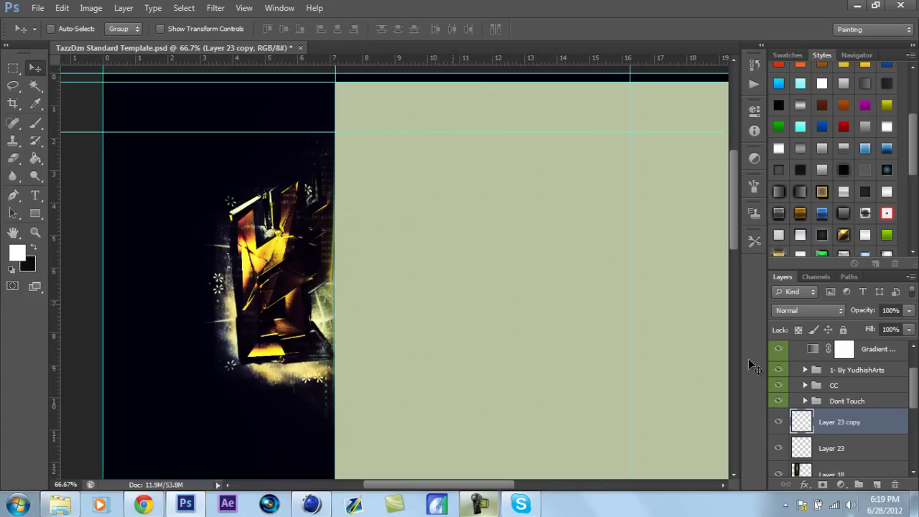
pyautogui.hotkey('shift', 'Right')
pyautogui.hotkey('shift', 'Right')
pyautogui.hotkey('shift', 'Right')
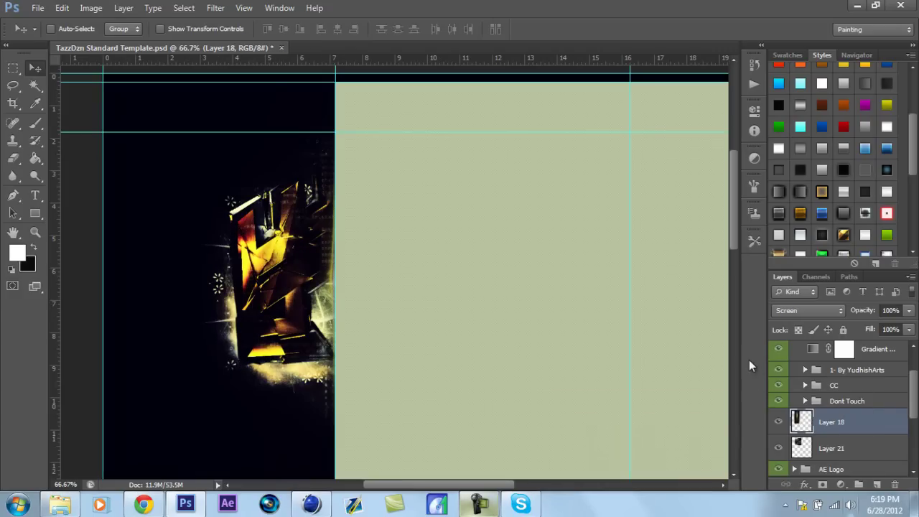
# Step: Open swag bubbles (1).png from the Textures folder and unlock its background as a layer
pyautogui.hotkey('ctrl', 'o')
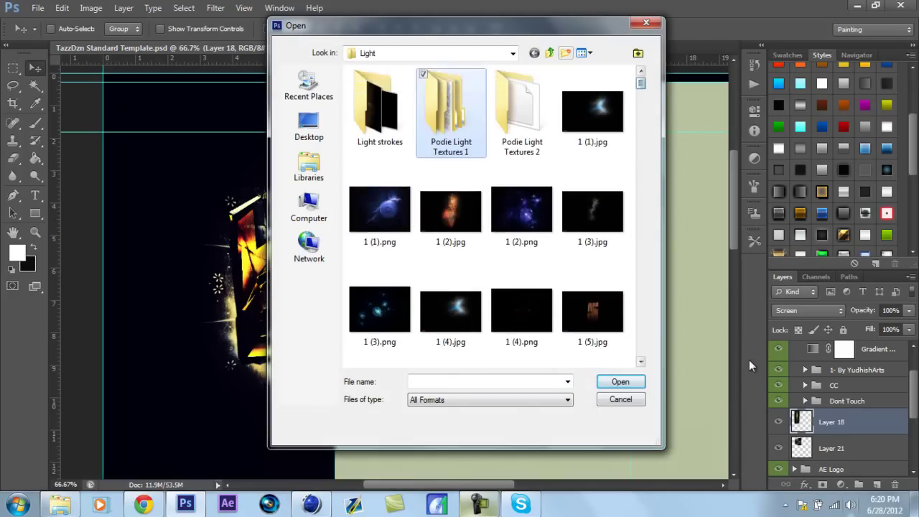
pyautogui.press('BackSpace')
pyautogui.press('t')
pyautogui.press('Return')
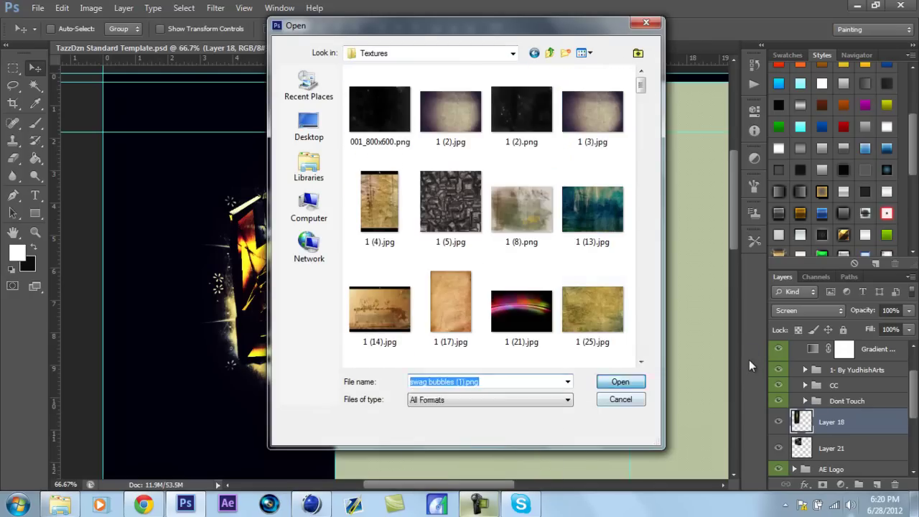
pyautogui.press('Return')
pyautogui.press('e')
pyautogui.press('Return')
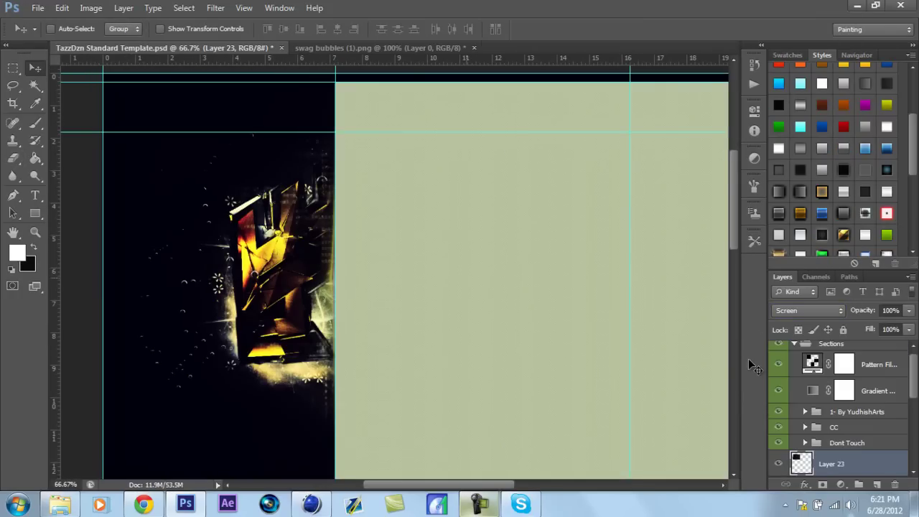
pyautogui.hotkey('ctrl', 'Tab')
pyautogui.hotkey('ctrl', 'Tab')
# Step: Open the 1.jpg circular tech texture
pyautogui.hotkey('ctrl', 'o')
pyautogui.scroll(-5, 751, 366)
pyautogui.scroll(-5, 750, 366)
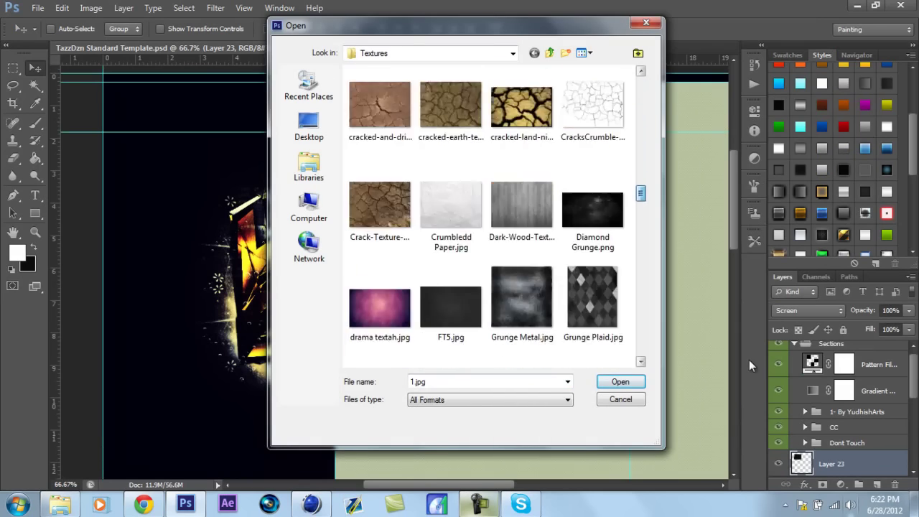
pyautogui.scroll(-5, 750, 366)
pyautogui.scroll(-5, 751, 366)
pyautogui.scroll(-5, 751, 366)
pyautogui.scroll(-5, 751, 366)
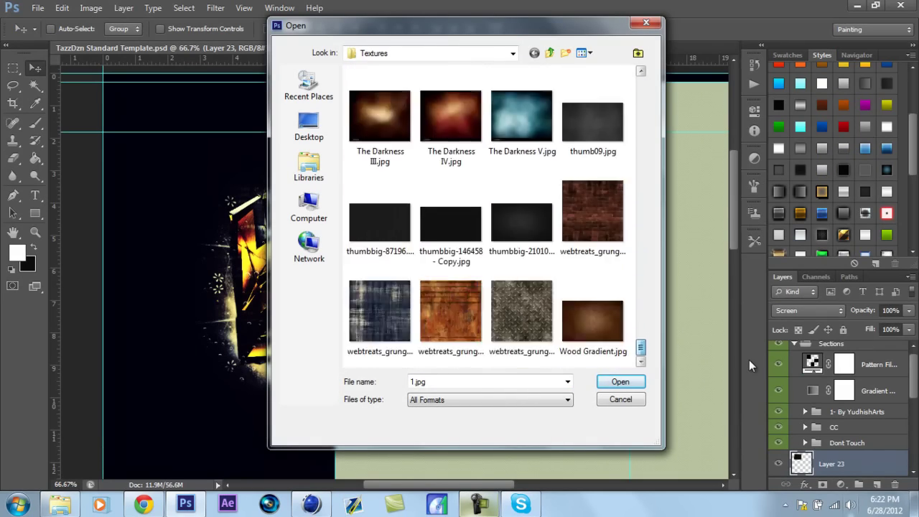
pyautogui.press('Return')
# Step: Copy the whole 1.jpg texture into the template as Layer 24, just above Backgrounds
pyautogui.hotkey('ctrl', 'a')
pyautogui.hotkey('ctrl', 'c')
pyautogui.hotkey('ctrl', 'Tab')
pyautogui.hotkey('ctrl', 'v')
pyautogui.hotkey('ctrl', '[')
pyautogui.hotkey('ctrl', '[')
pyautogui.hotkey('ctrl', '[')
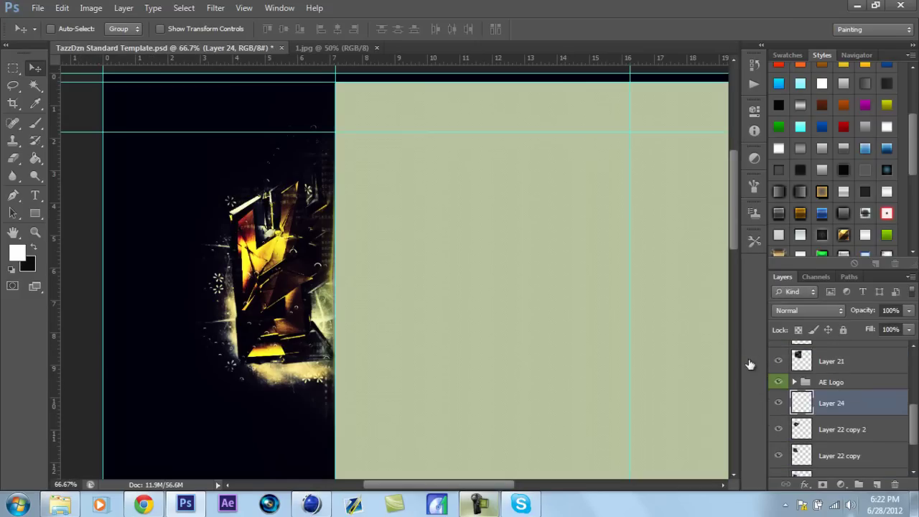
pyautogui.hotkey('ctrl', '[')
pyautogui.hotkey('ctrl', '[')
pyautogui.hotkey('ctrl', '[')
# Step: Scale the texture layer down to fit behind the logo
pyautogui.hotkey('ctrl', '-')
pyautogui.hotkey('ctrl', 't')
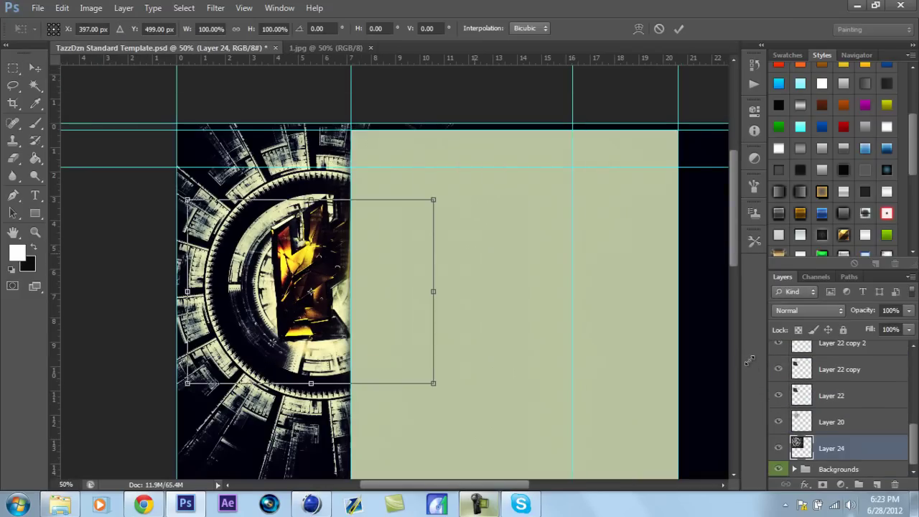
pyautogui.press('Return')
pyautogui.hotkey('ctrl', '+')
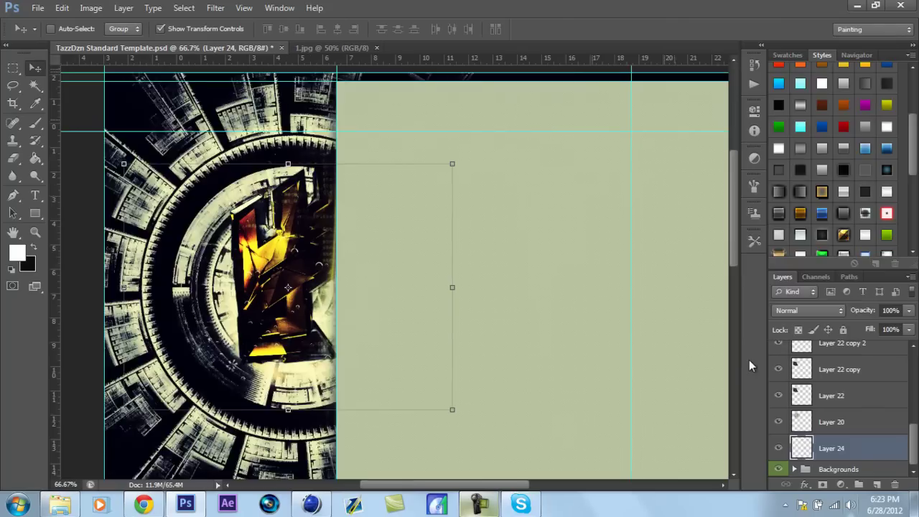
# Step: Blend the texture layer in Darken mode at 40% opacity, leaving its hue unchanged
pyautogui.hotkey('shift', '+')
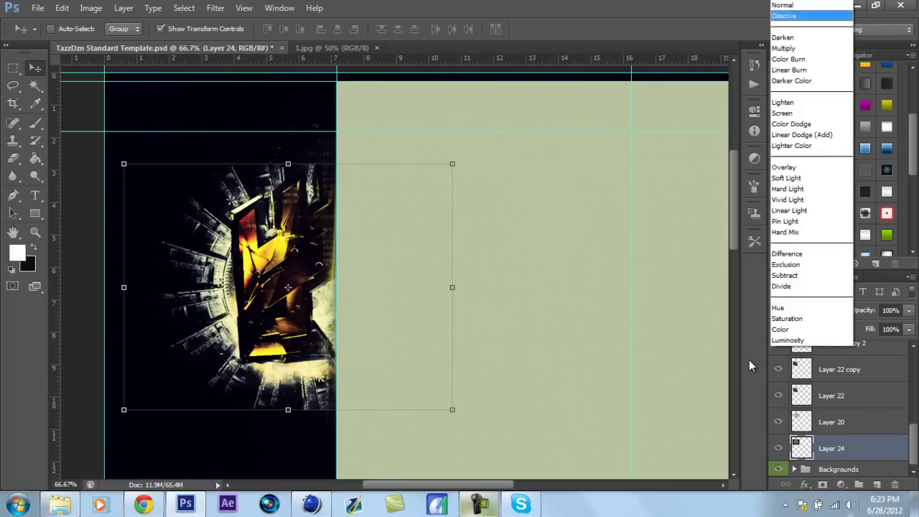
pyautogui.hotkey('shift', '+')
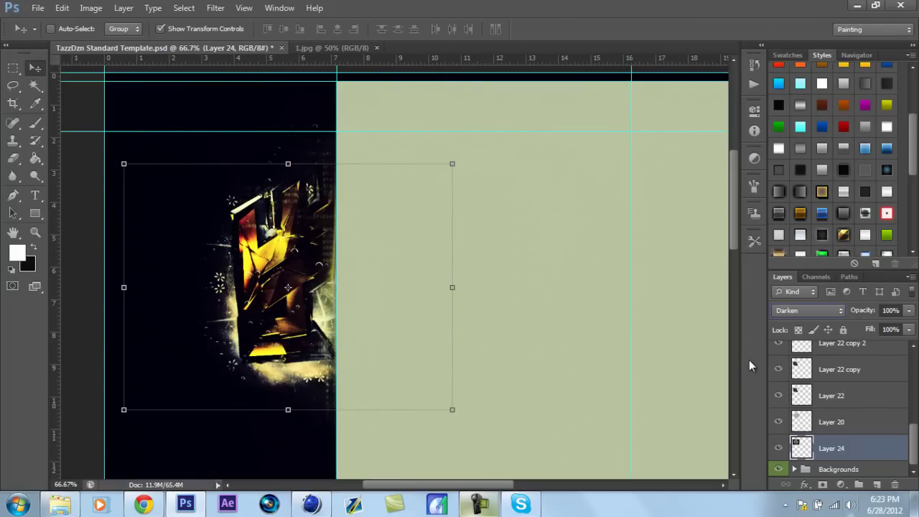
pyautogui.press('4')
pyautogui.press('7')
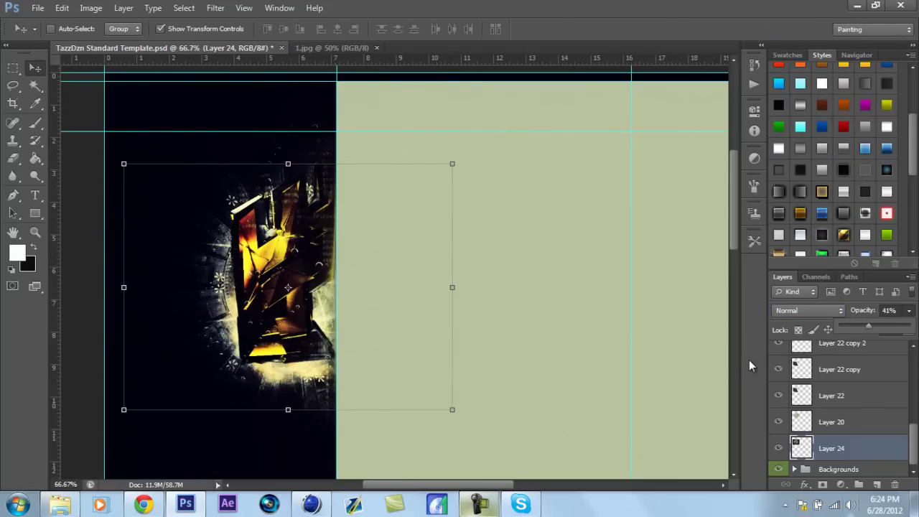
pyautogui.hotkey('ctrl', 'u')
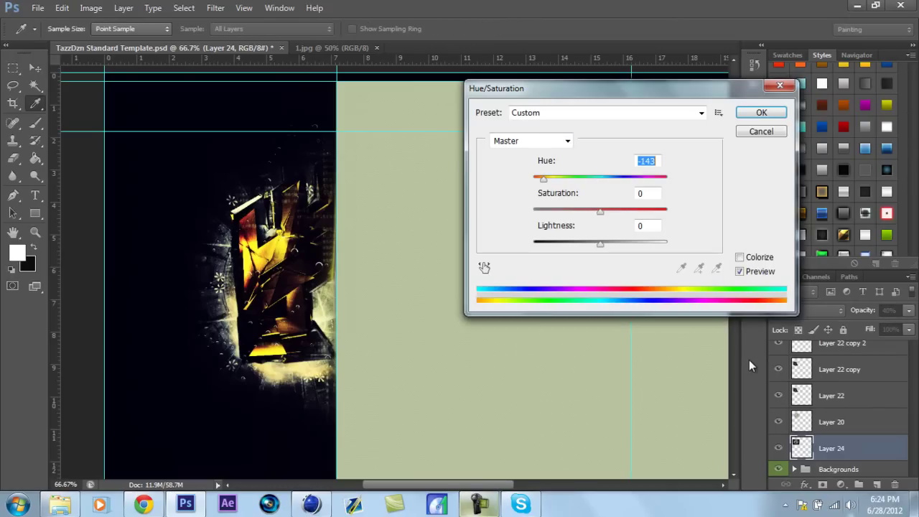
pyautogui.press('Return')
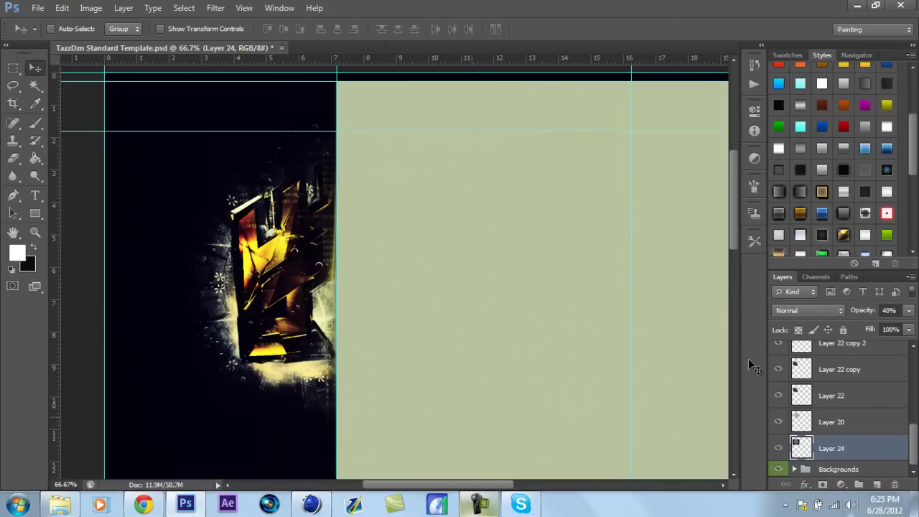
pyautogui.hotkey('alt', '[')
# Step: Duplicate Group 1 and flip the copy to mirror the gold artwork on the right
pyautogui.hotkey('ctrl', 'j')
pyautogui.hotkey('ctrl', 't')
pyautogui.press('Return')
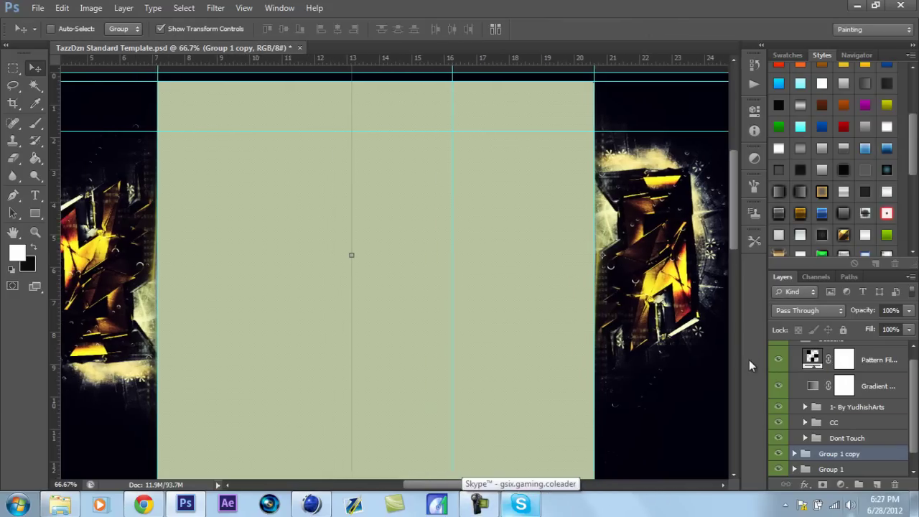